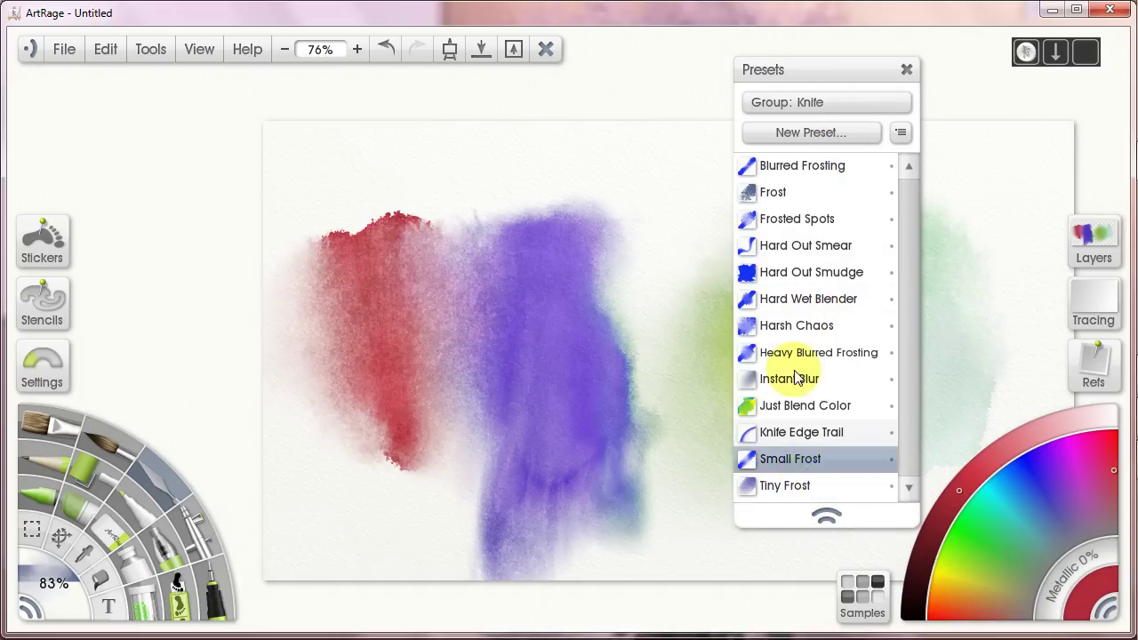
Switch the Knife to the Just Blend Color preset and raise the brush size to 177%
left_click(801, 433)
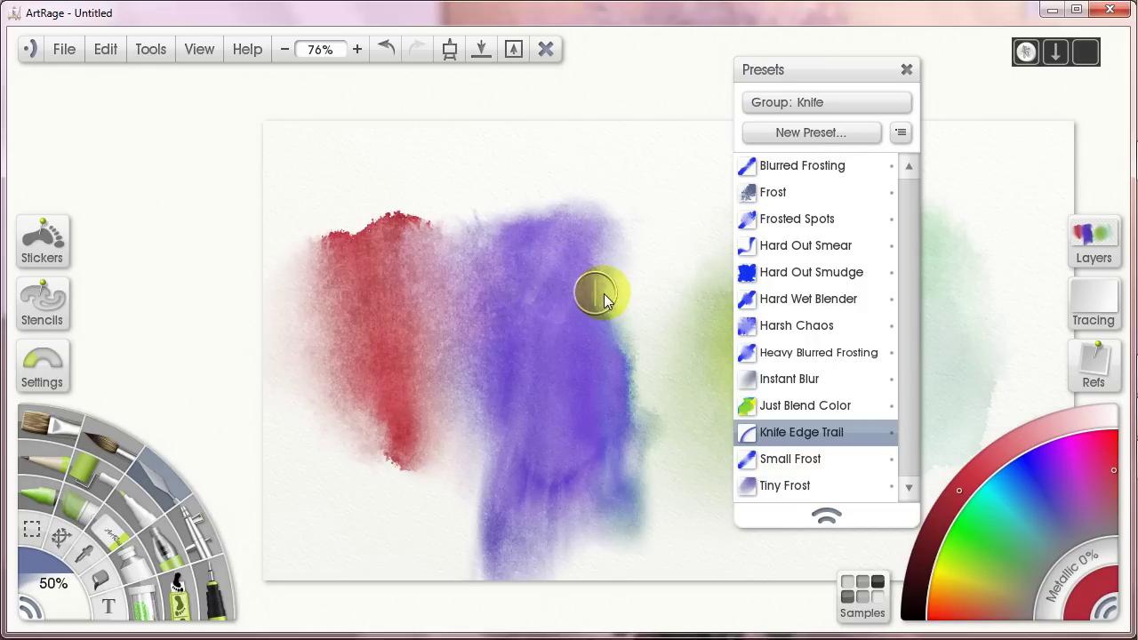
scroll(602, 293, "up", 3)
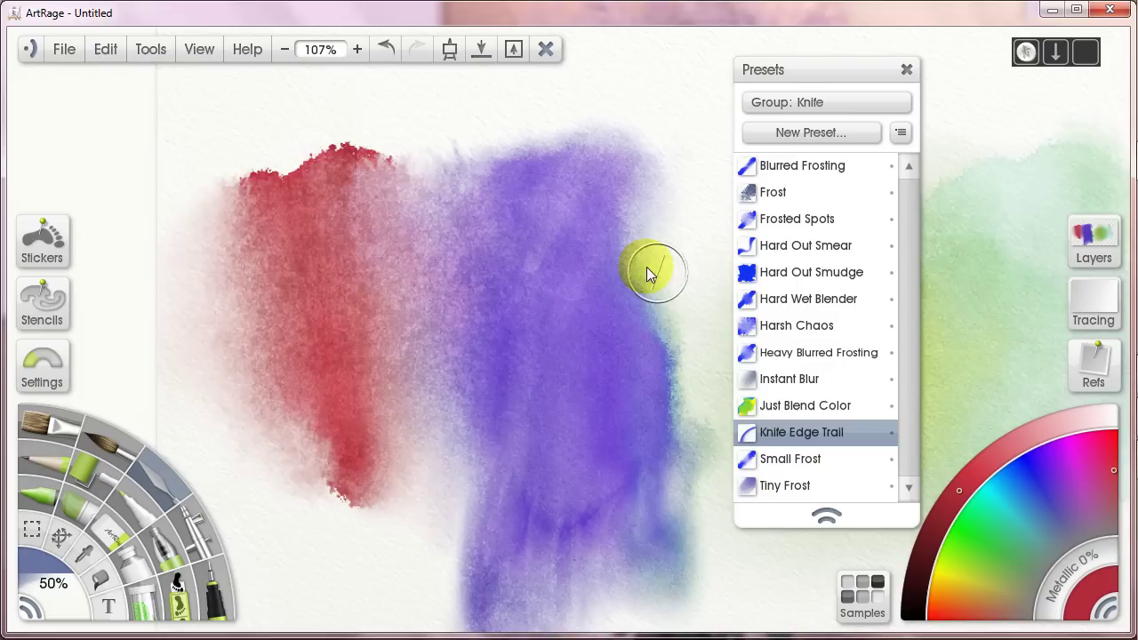
left_click(801, 406)
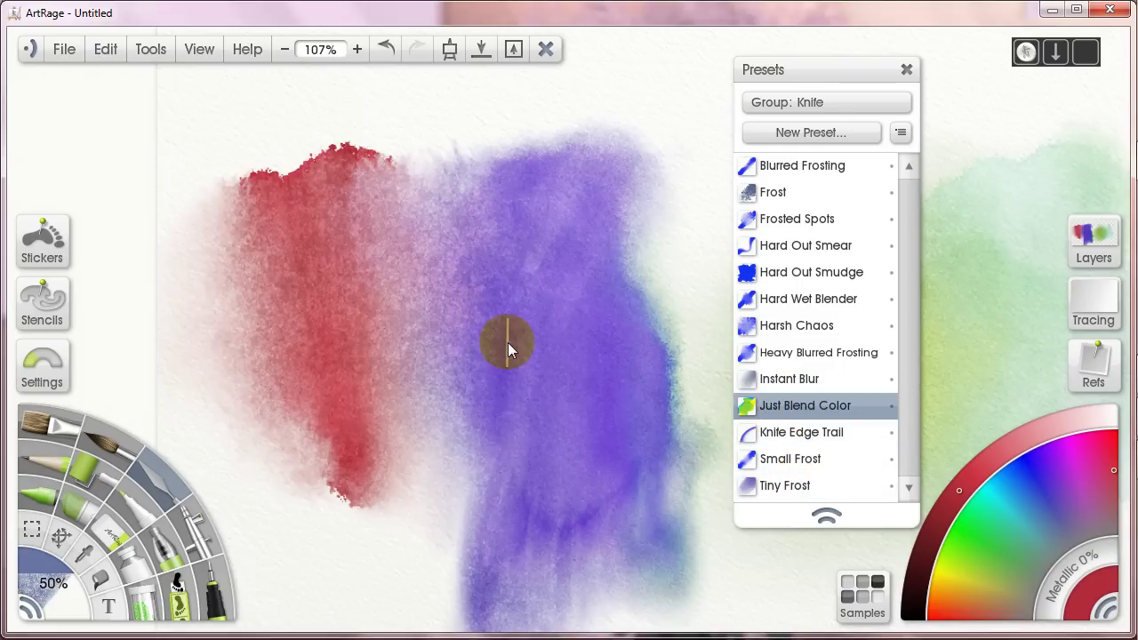
key("bracketright")
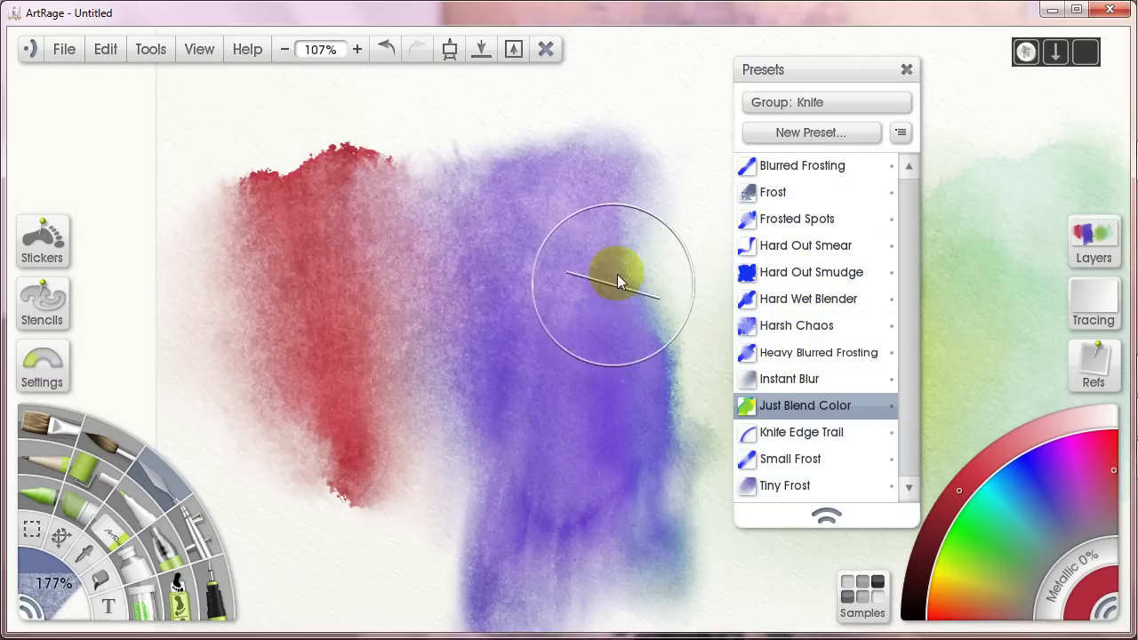
left_click_drag(617, 274, 538, 431)
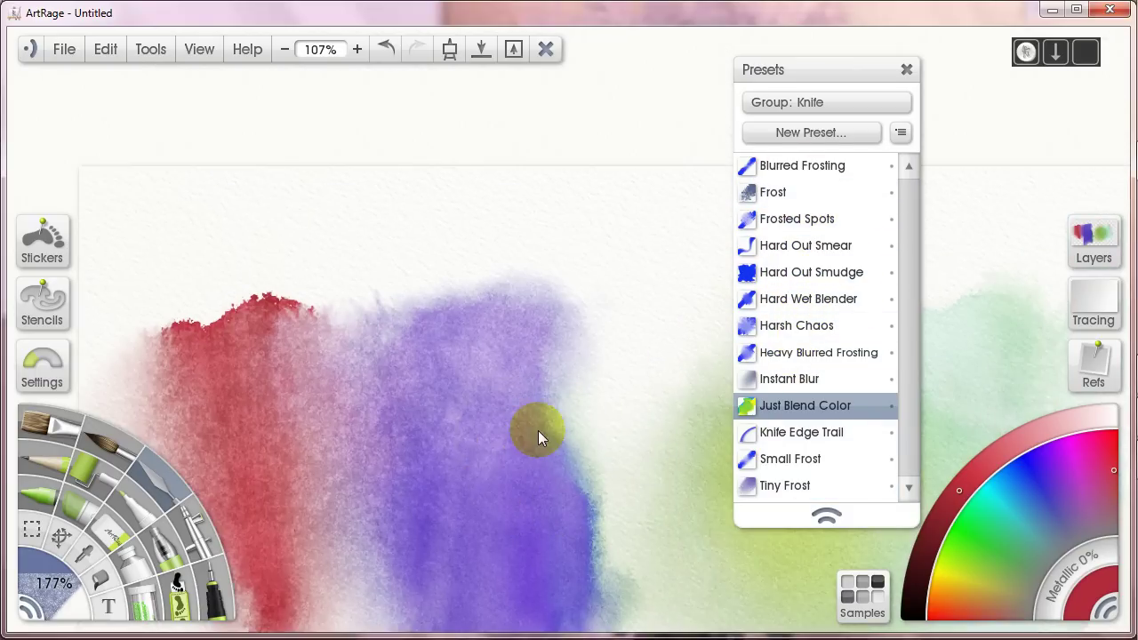
Select the Watercolor Blenders preset group and bring up the preset-group options menu
left_click(887, 104)
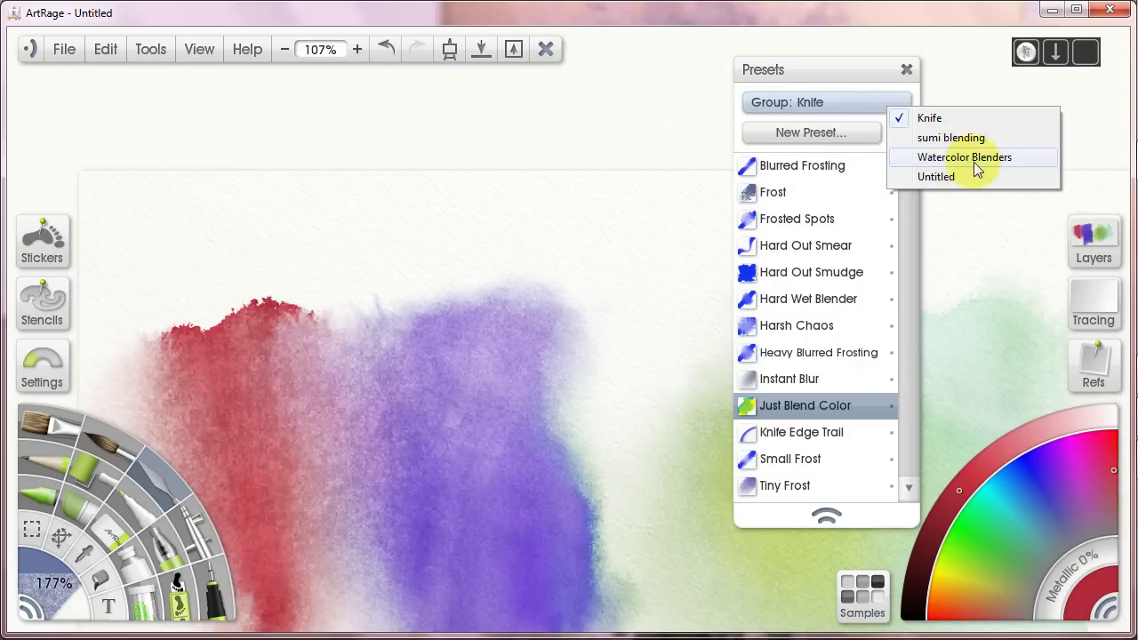
left_click(960, 159)
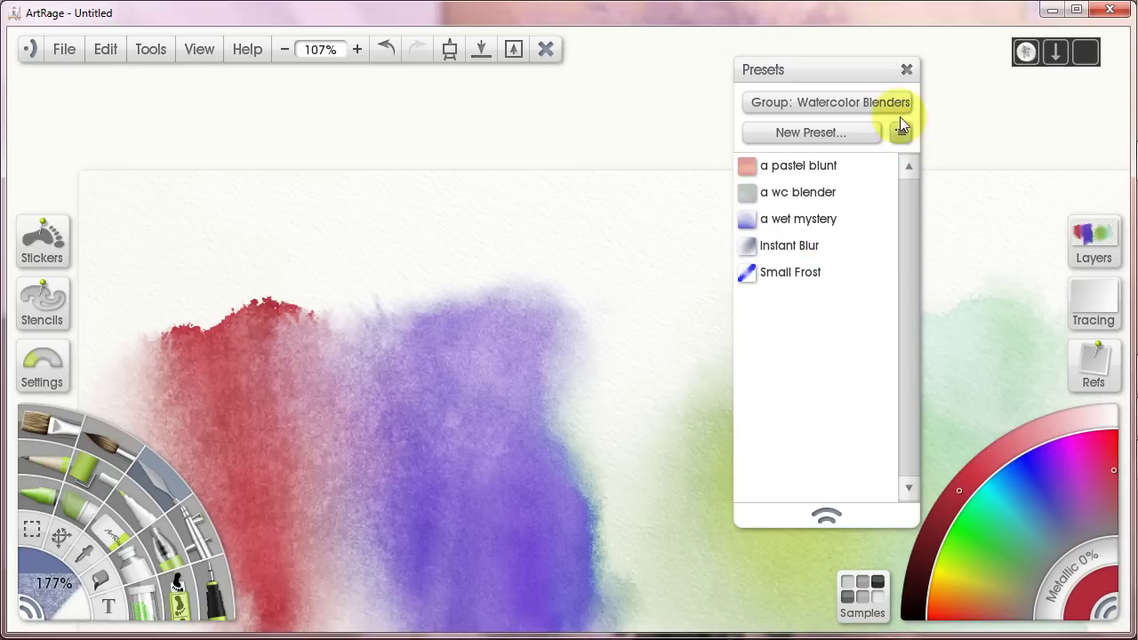
left_click(867, 108)
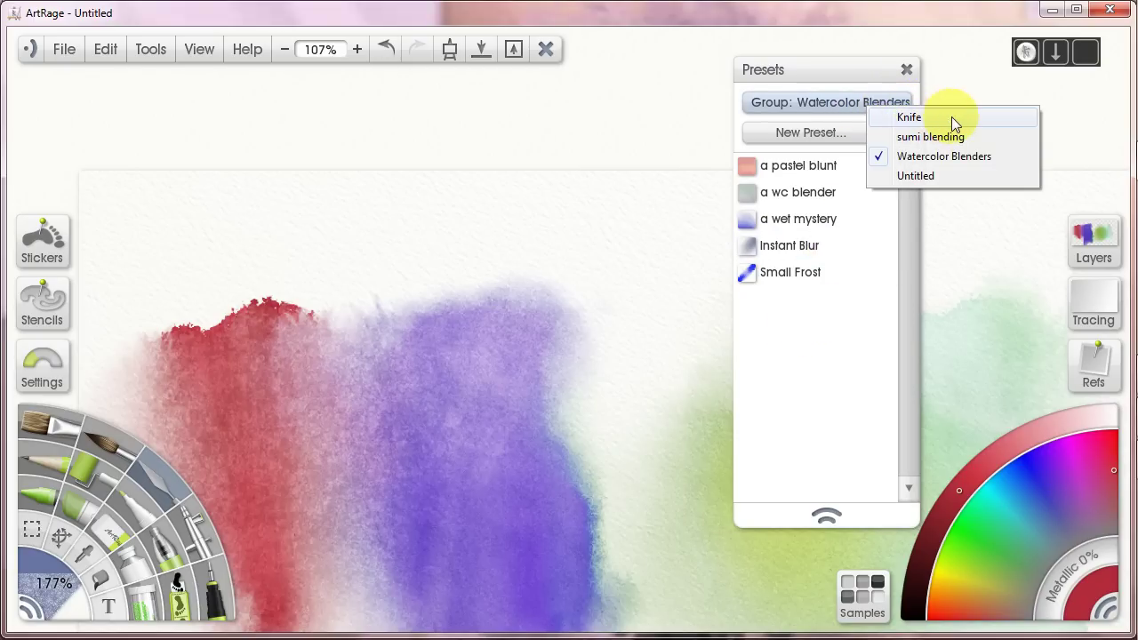
left_click(836, 107)
left_click(834, 106)
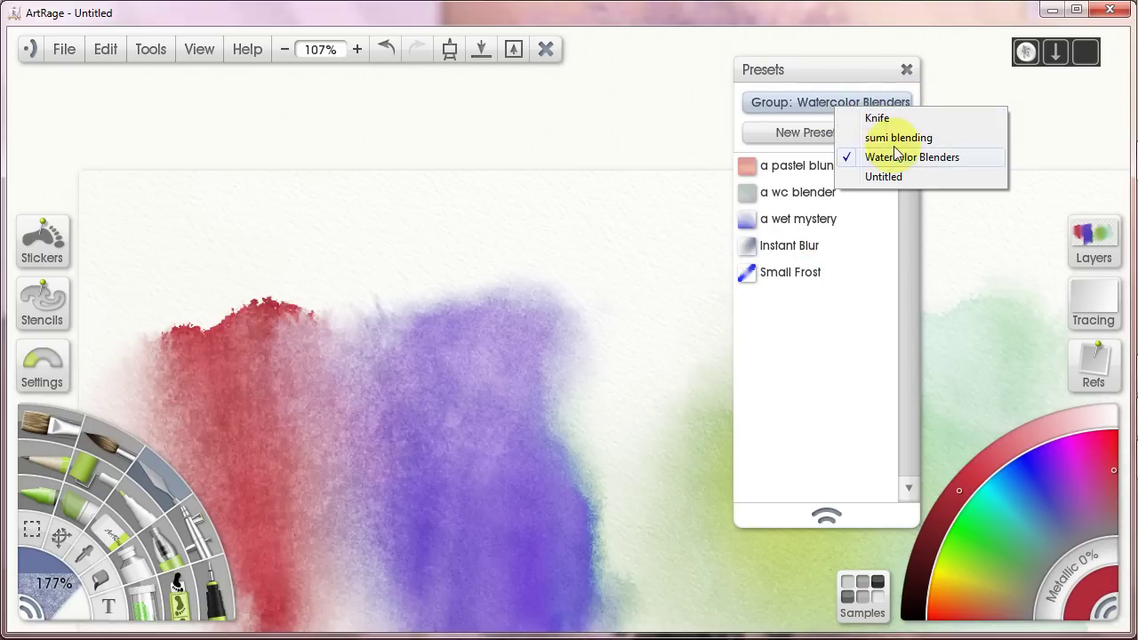
left_click(872, 249)
left_click(901, 134)
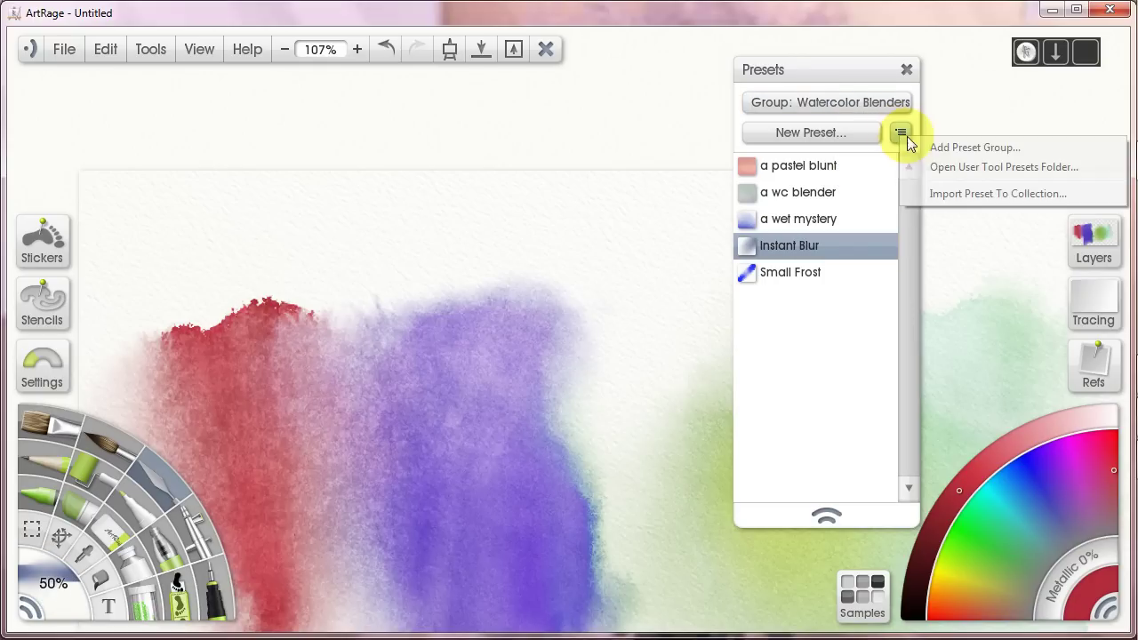
Add a preset group named 'new preset group' and confirm it appears in the Group list
left_click(978, 149)
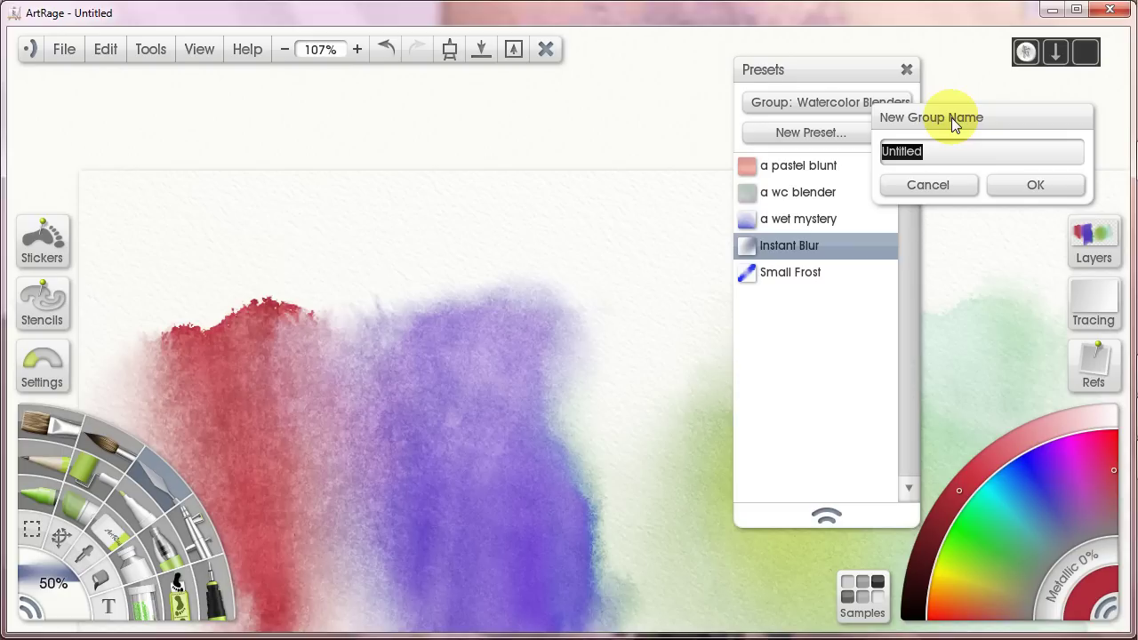
type("new preset")
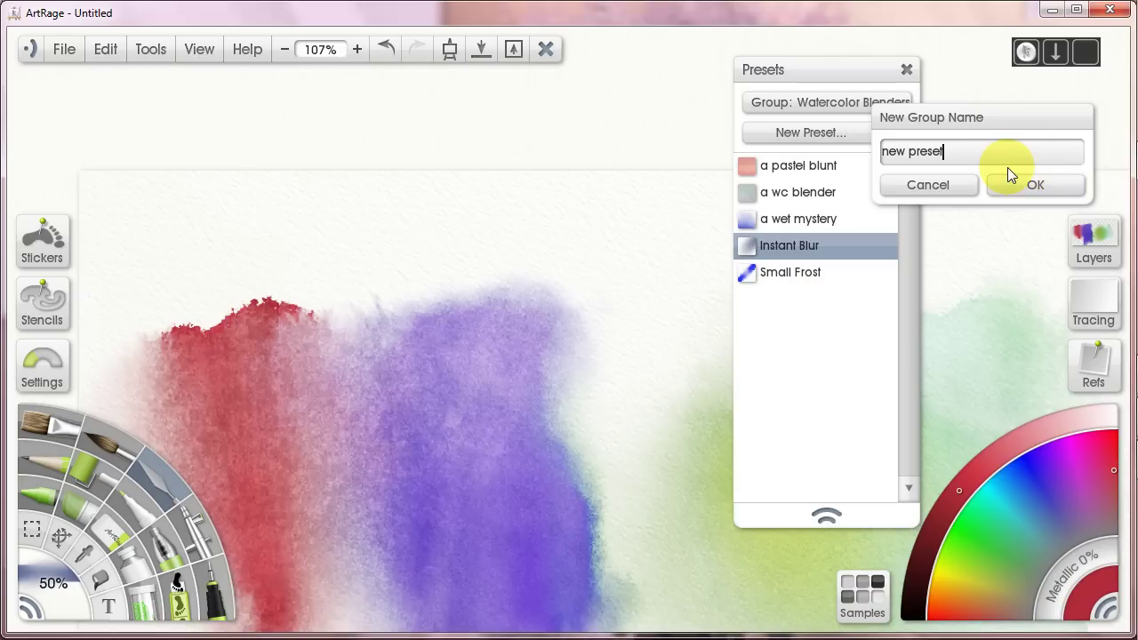
type(" group")
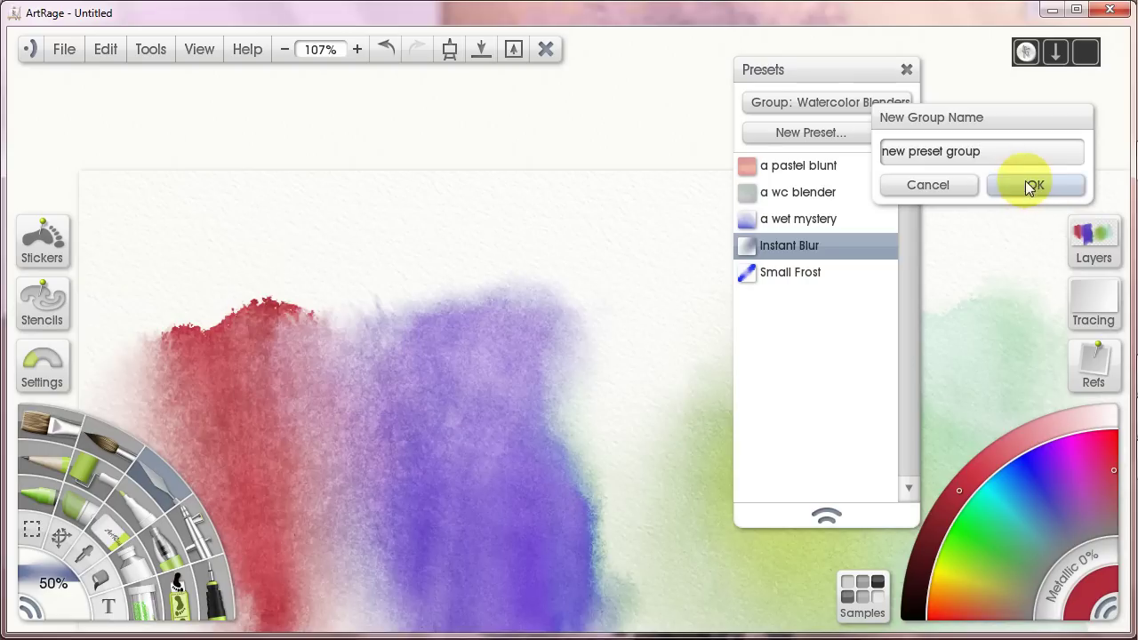
left_click(1035, 185)
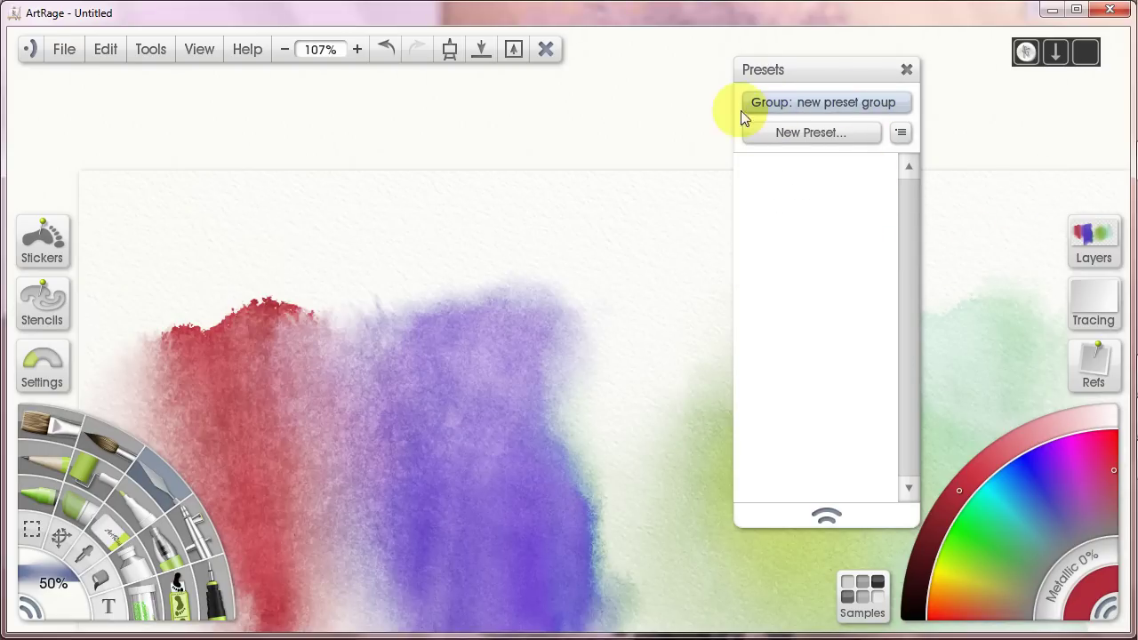
left_click(892, 104)
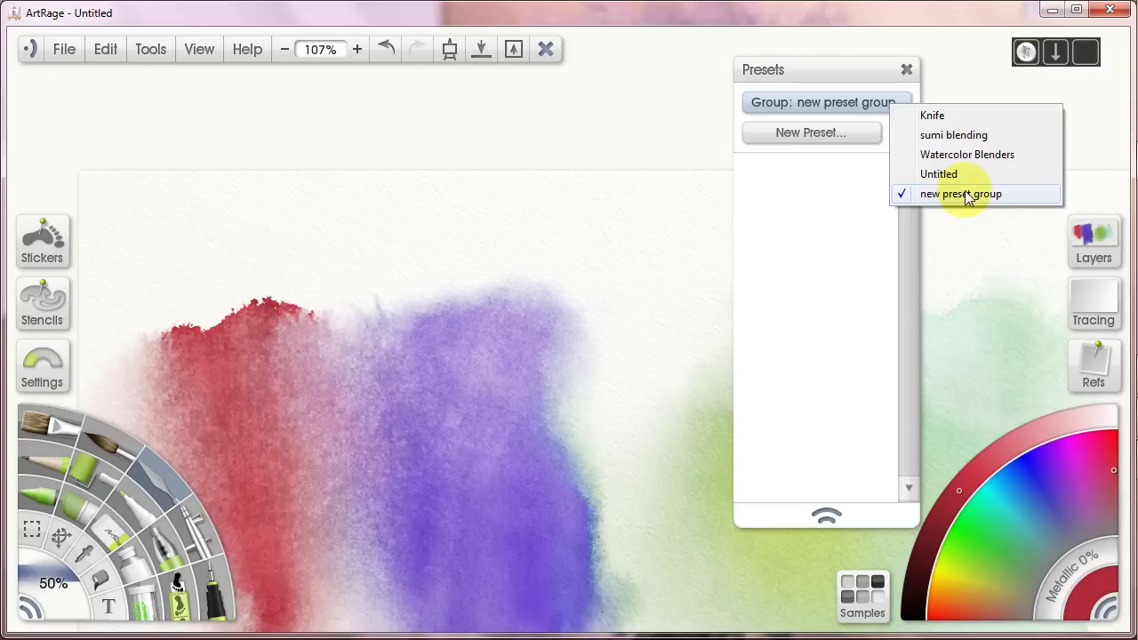
Switch back to the Knife group with Hard Out Smear active, and show the group options menu
left_click(897, 205)
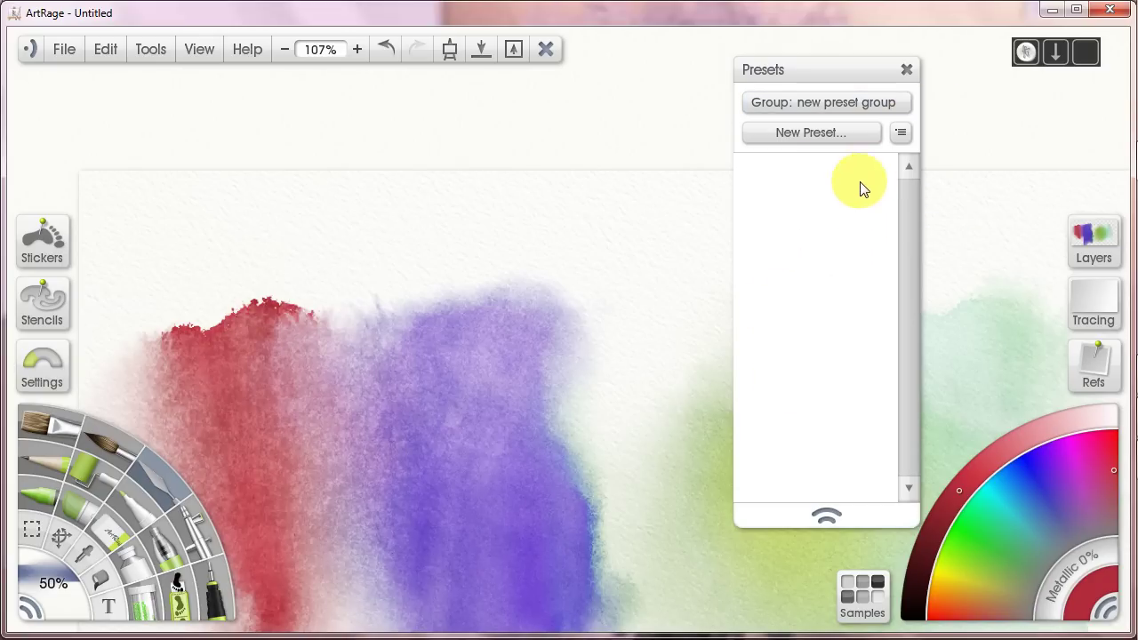
left_click(901, 134)
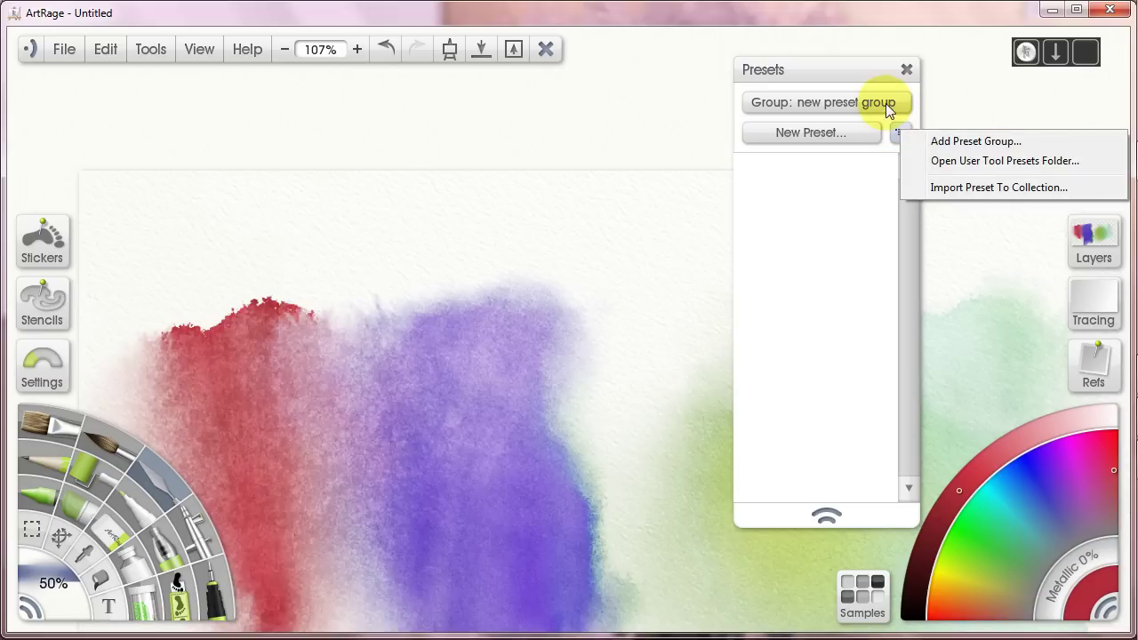
left_click(885, 104)
left_click(929, 116)
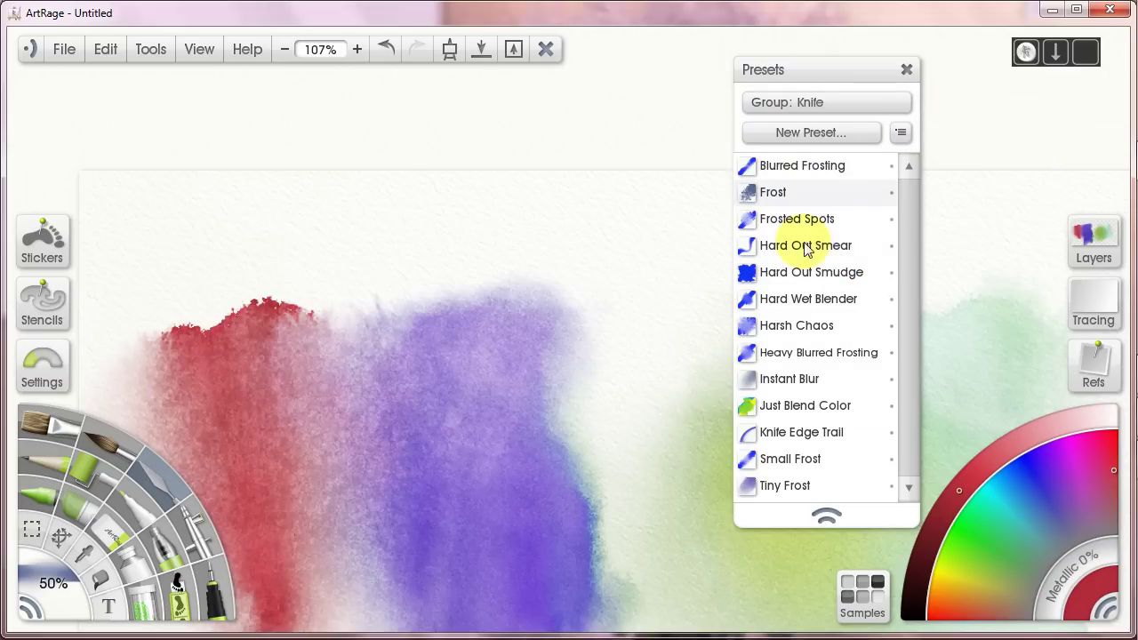
right_click(825, 249)
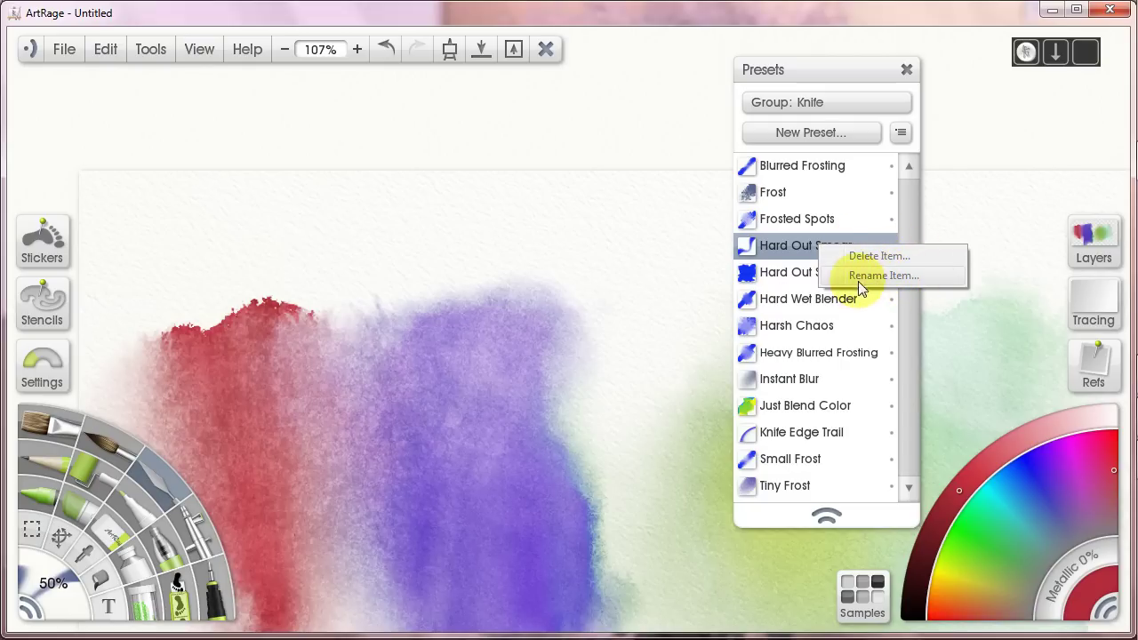
left_click(892, 107)
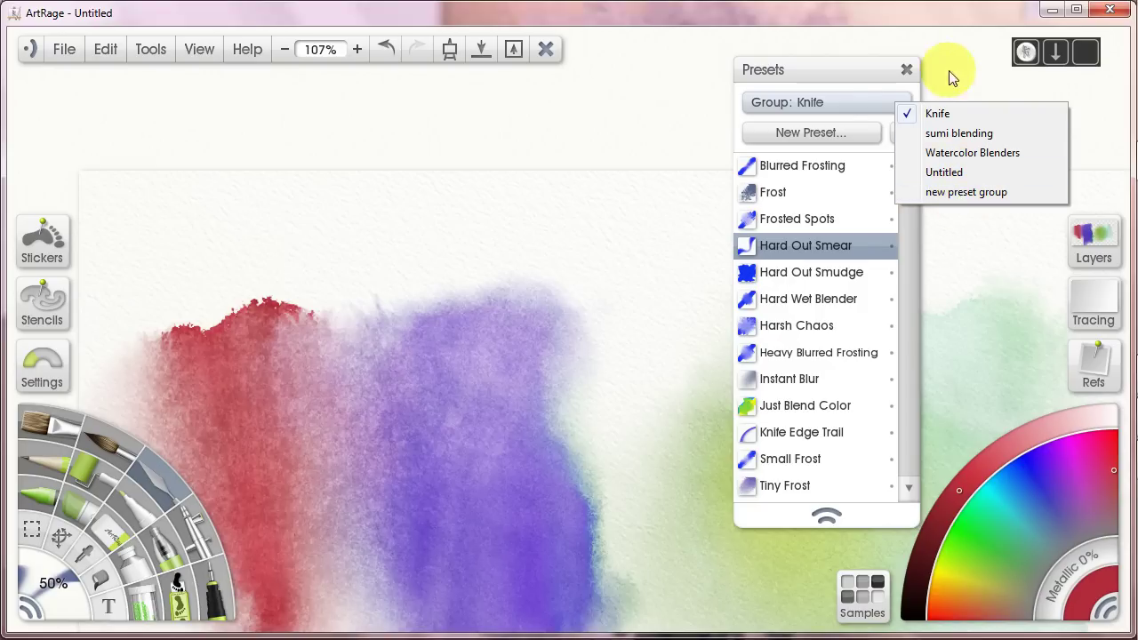
left_click(868, 82)
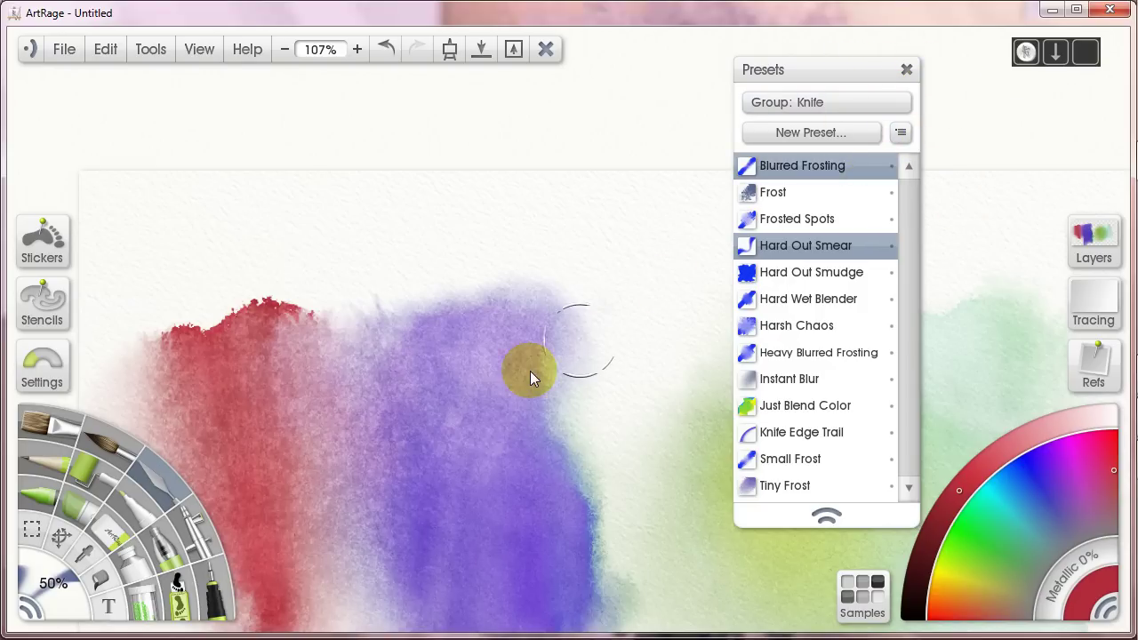
left_click(901, 133)
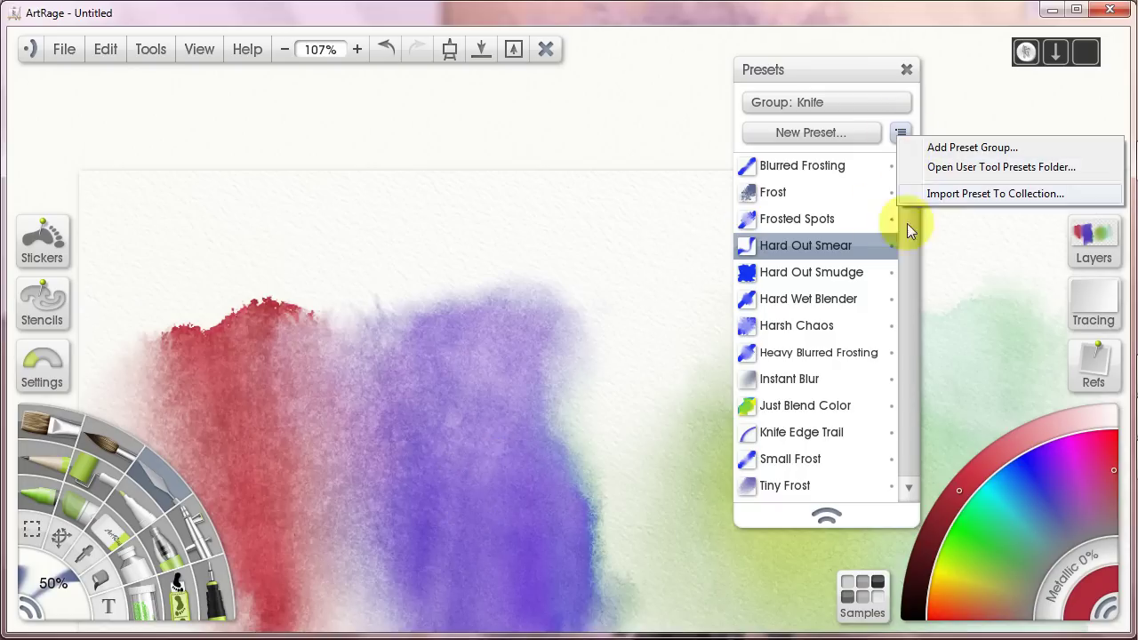
Open the user Knife tool presets folder and move its window higher on screen
left_click(1001, 169)
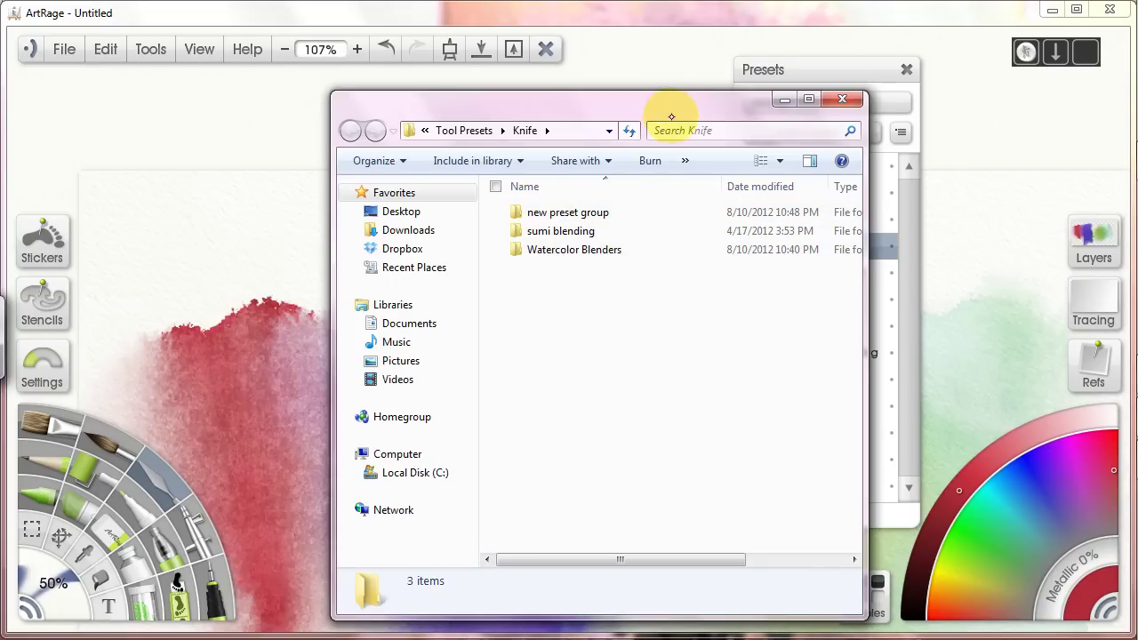
left_click_drag(672, 114, 608, 316)
left_click(881, 103)
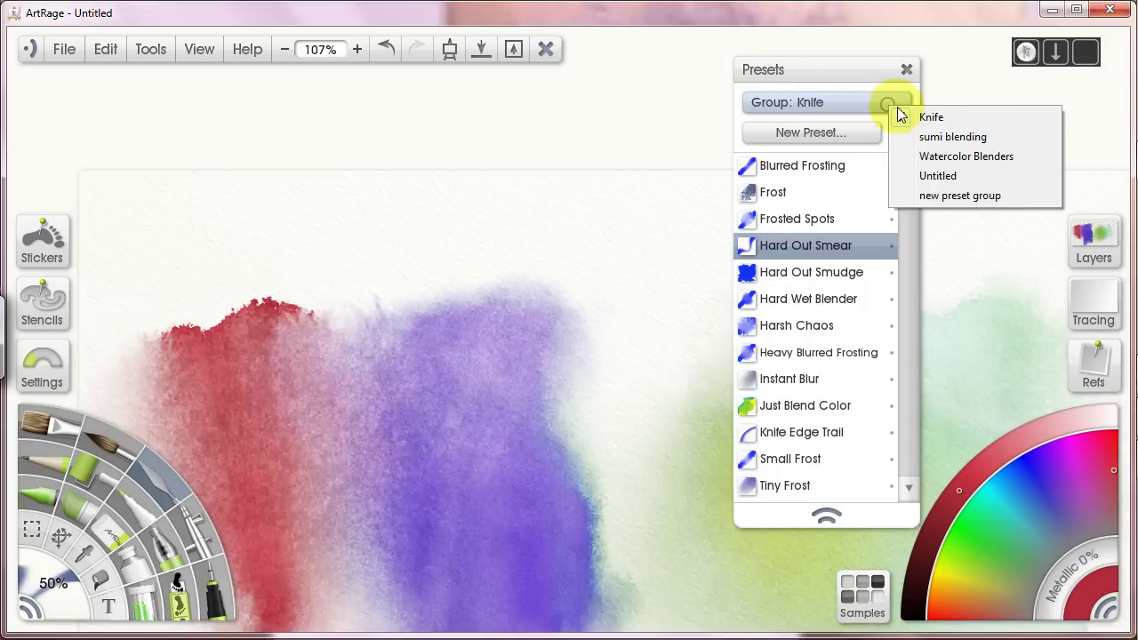
left_click(556, 638)
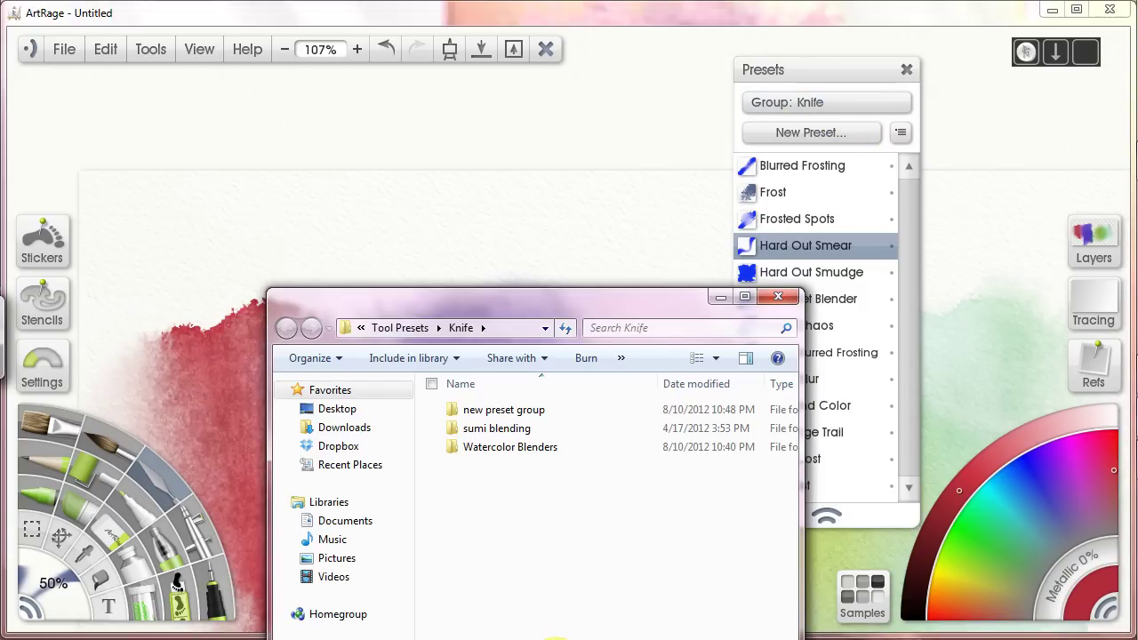
left_click_drag(582, 294, 582, 112)
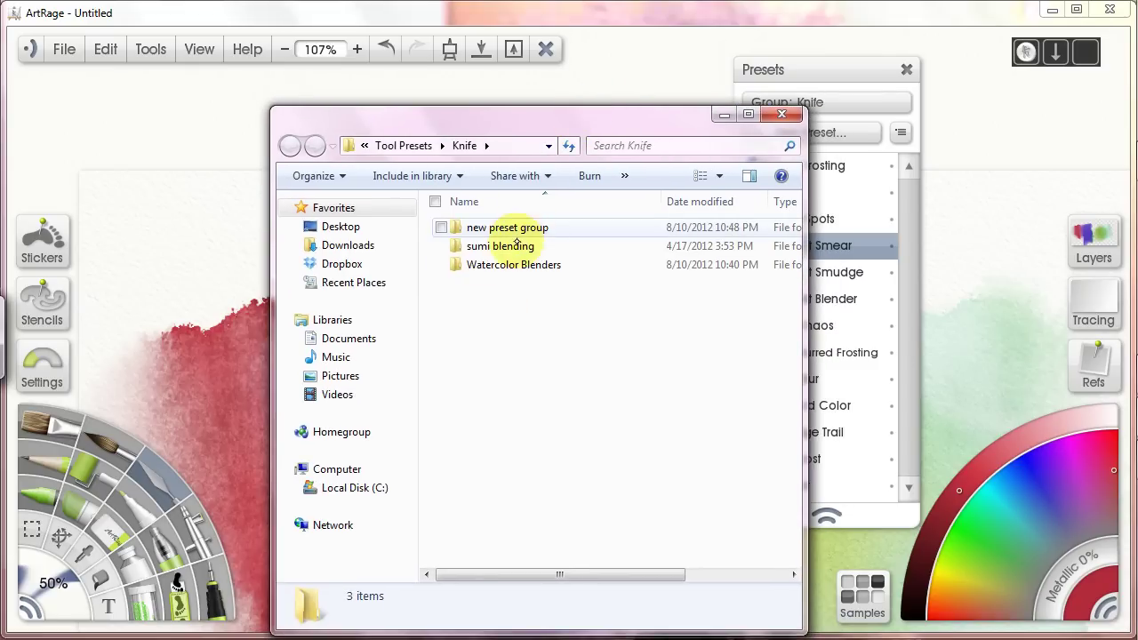
Look inside the Watercolor Blenders and empty new preset group folders, then return to ArtRage
double_click(526, 264)
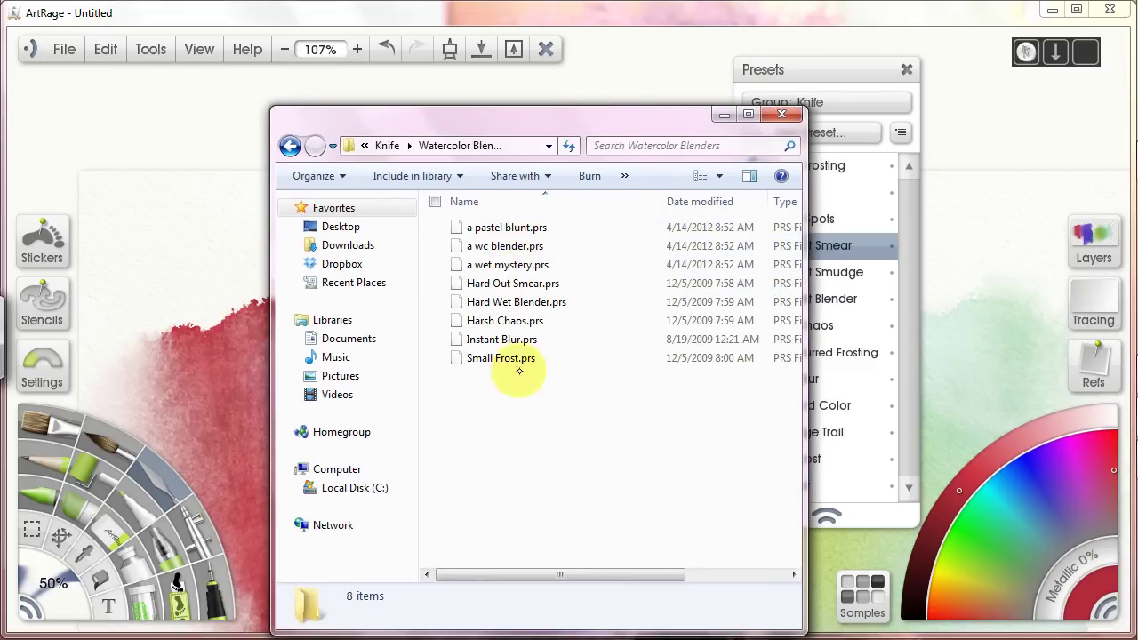
left_click(289, 146)
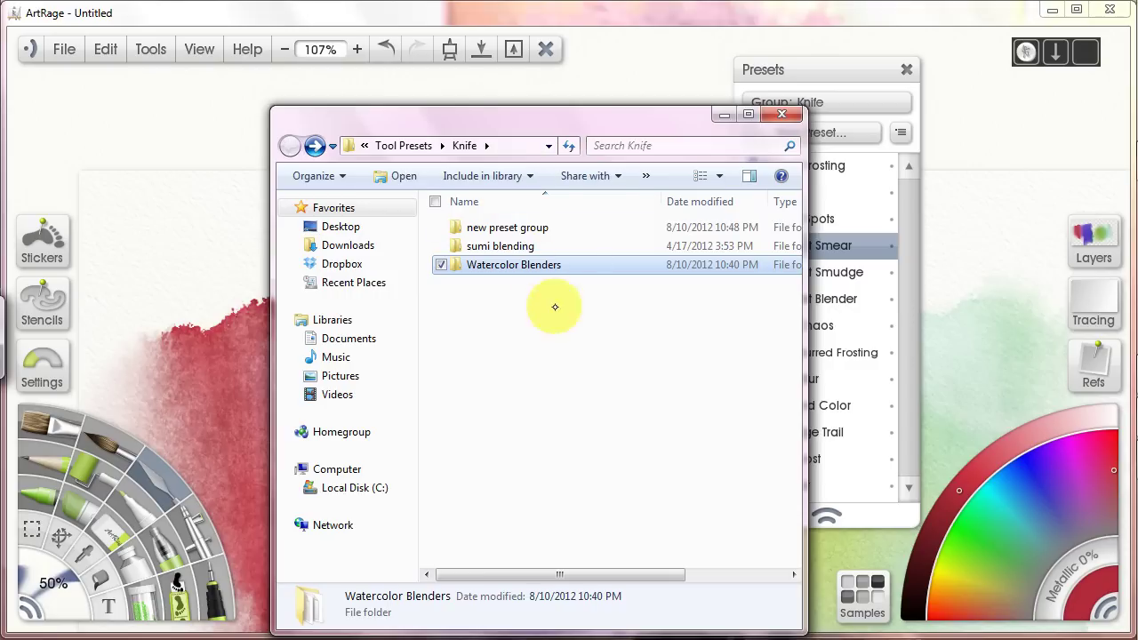
double_click(516, 224)
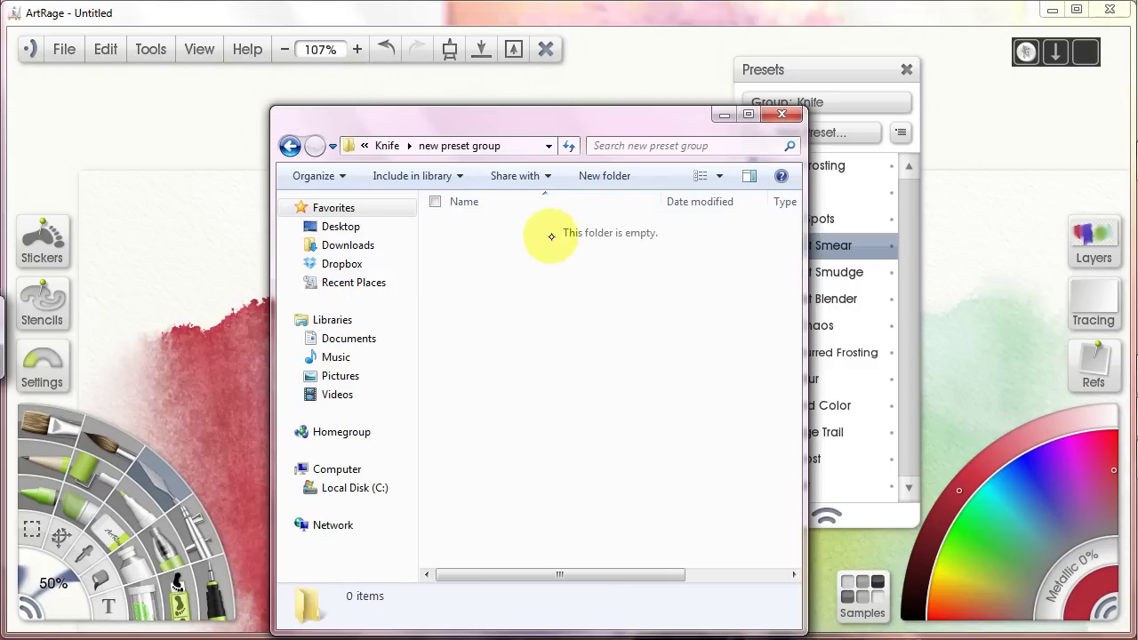
left_click(290, 146)
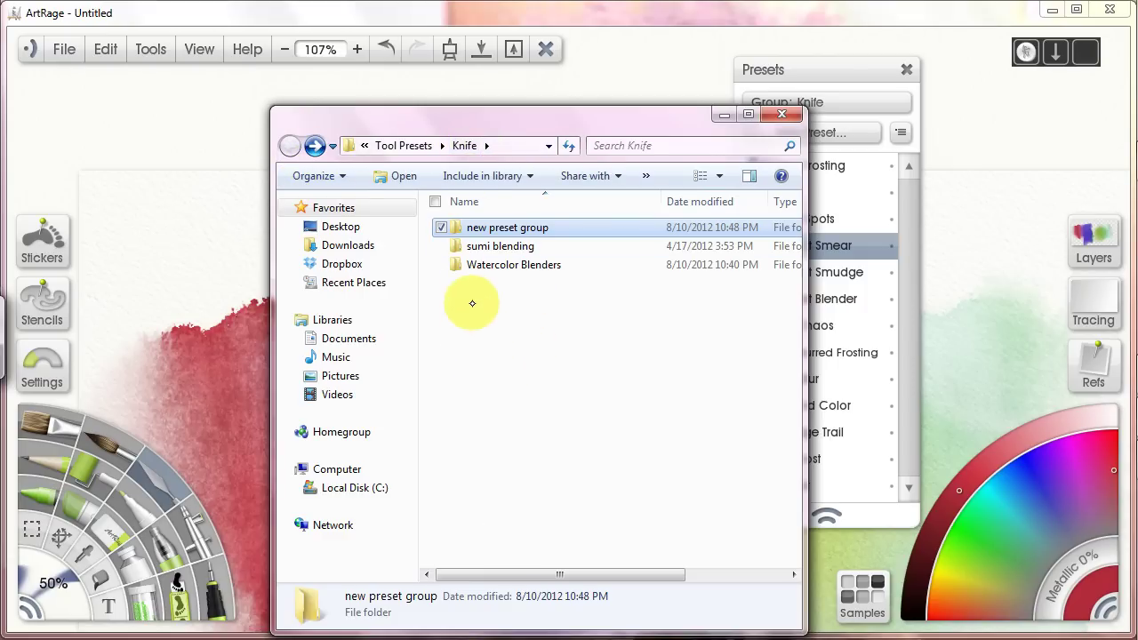
left_click(470, 378)
left_click(845, 76)
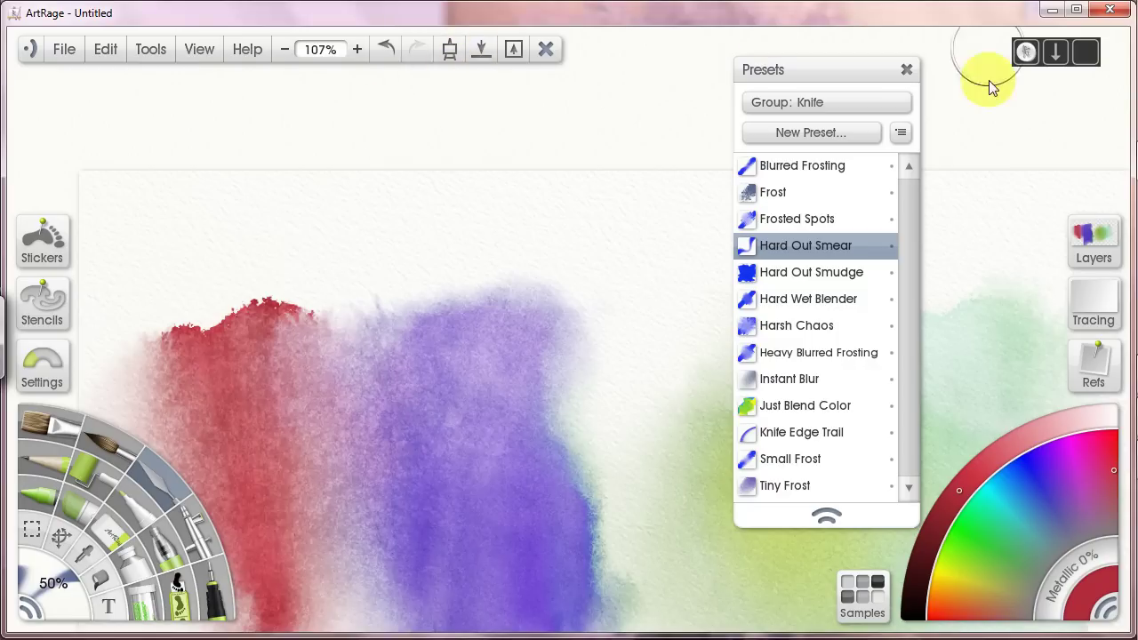
Open the user Knife presets folder in Explorer and place its window on the right
left_click(902, 134)
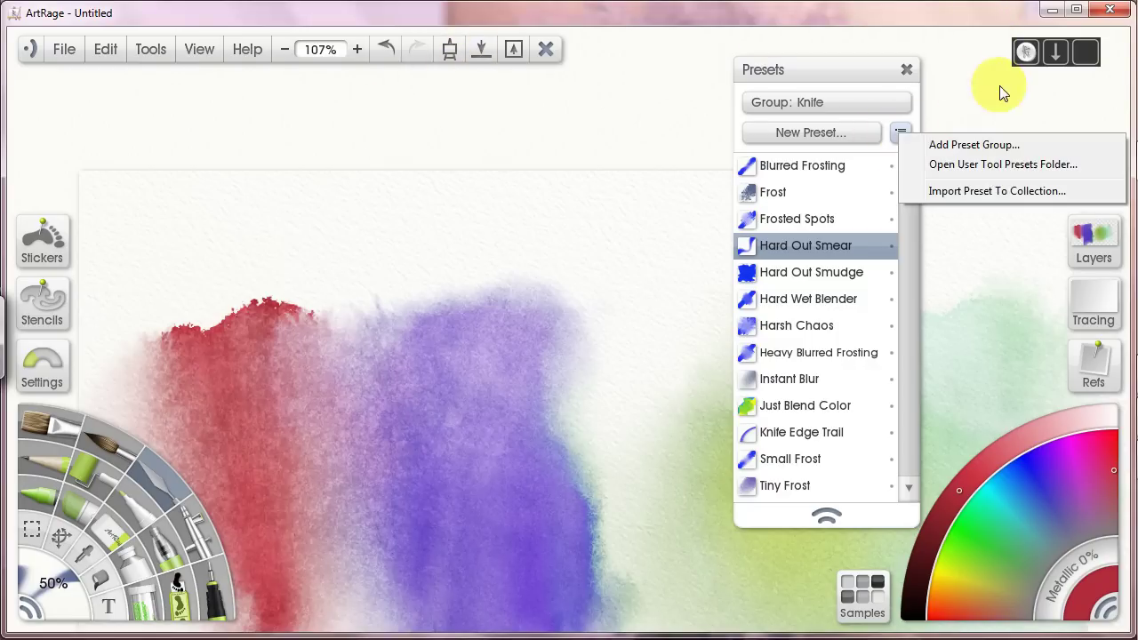
left_click(1007, 164)
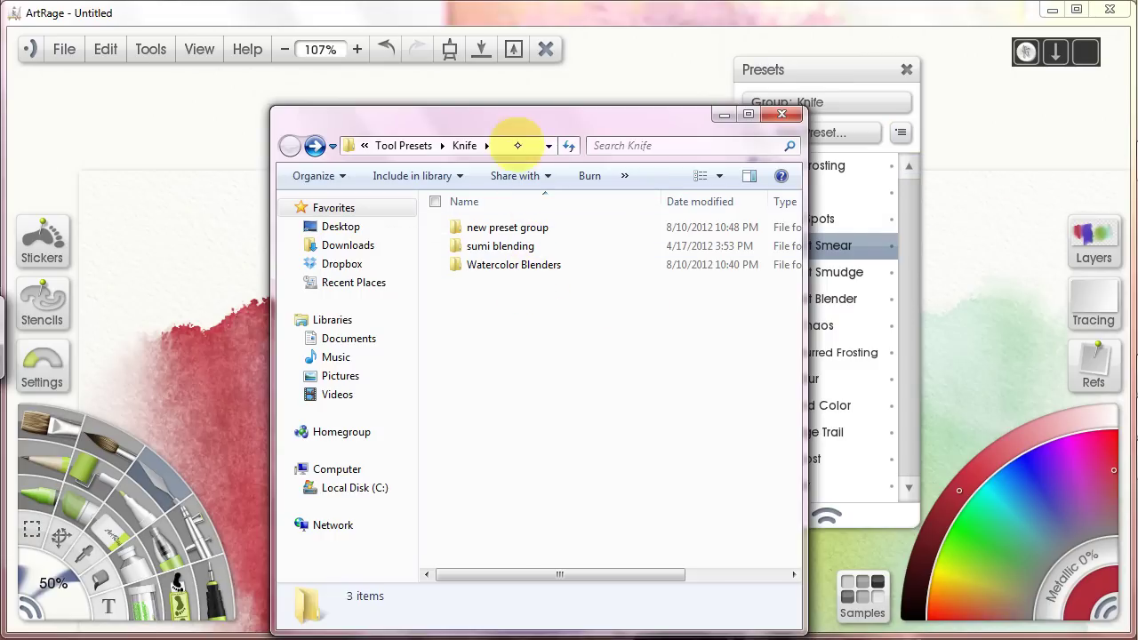
left_click_drag(476, 120, 869, 110)
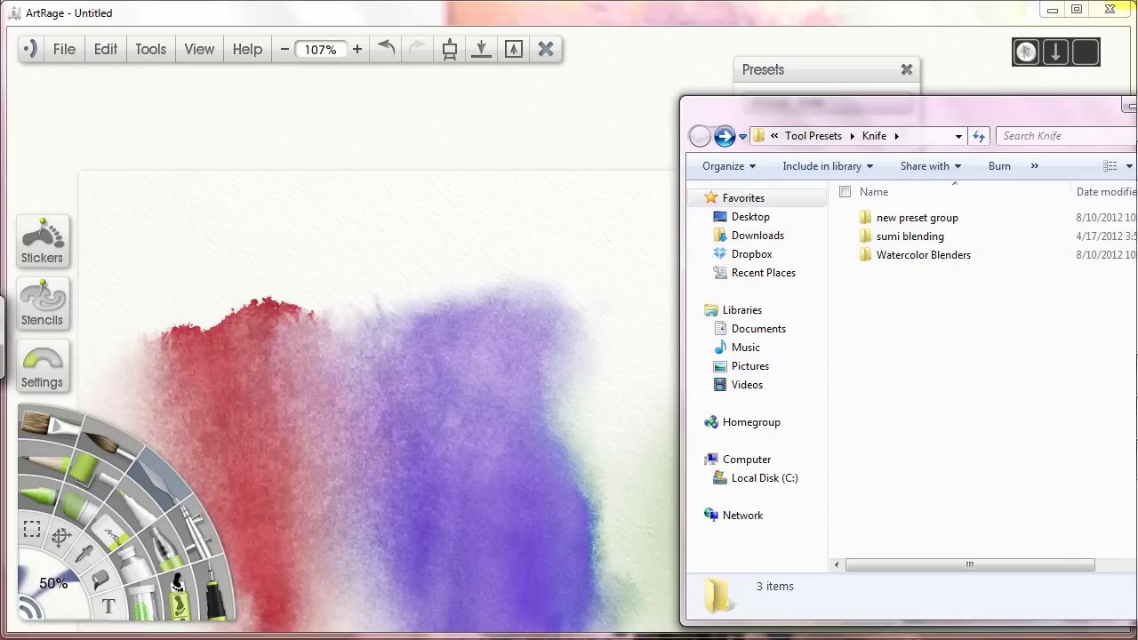
Open a Computer window and browse to C:\Program Files (x86)\Ambient Design
mouse_move(1134, 27)
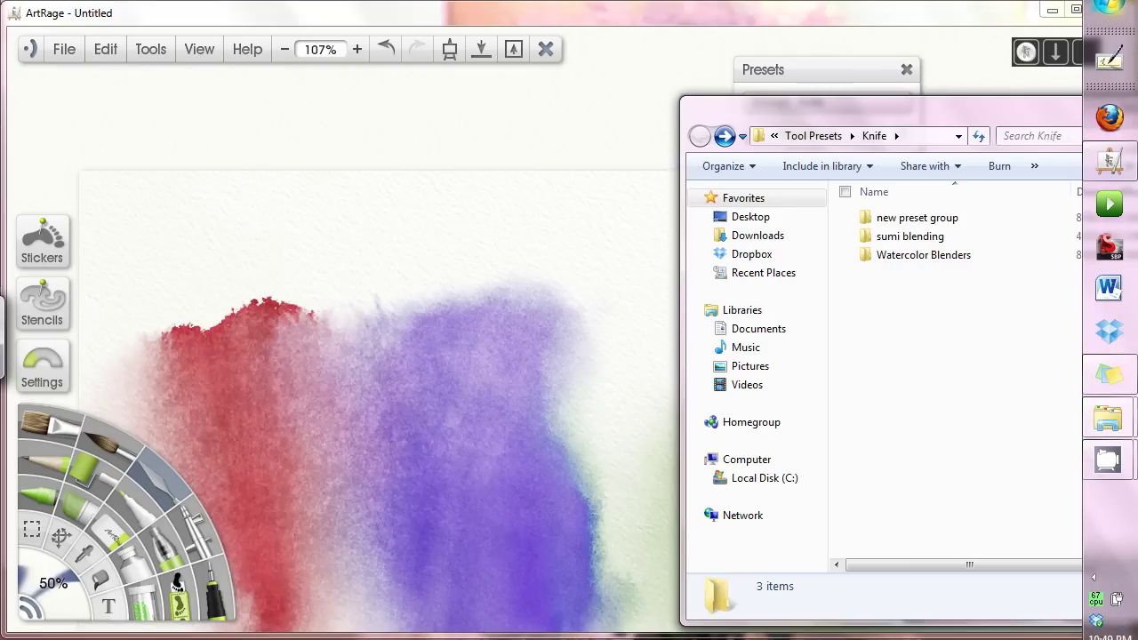
left_click(1107, 9)
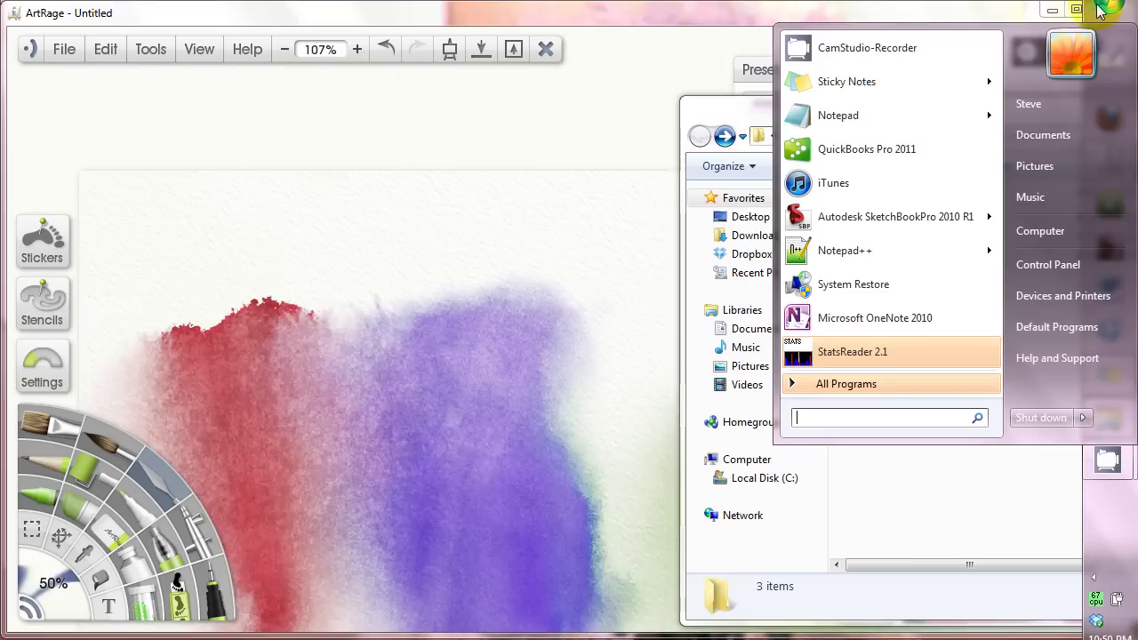
left_click(1070, 240)
double_click(254, 122)
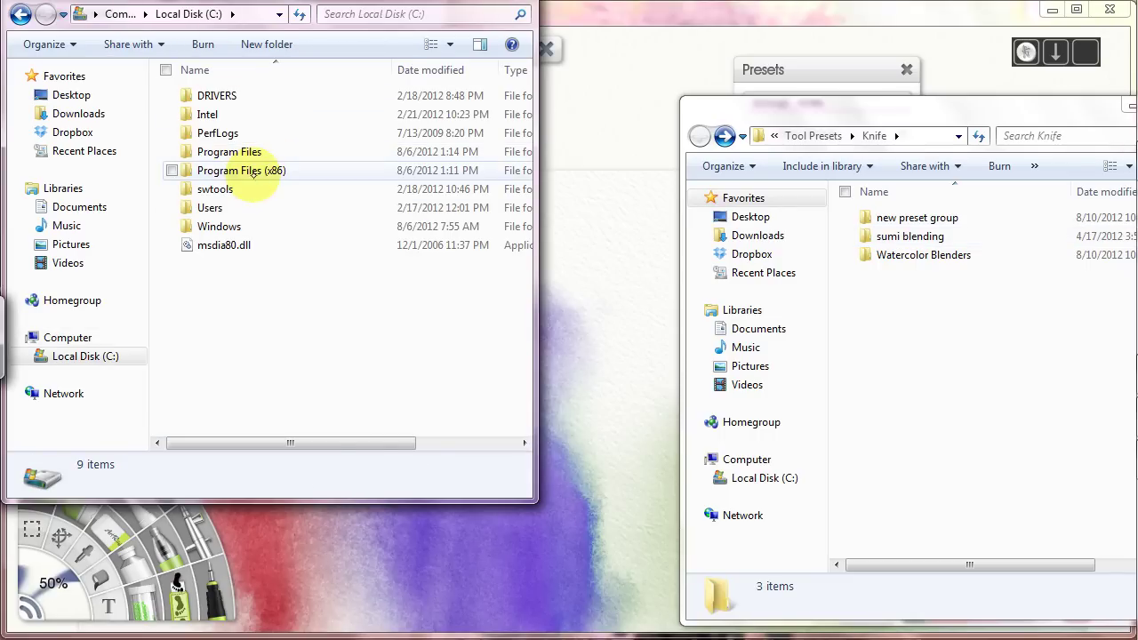
double_click(253, 171)
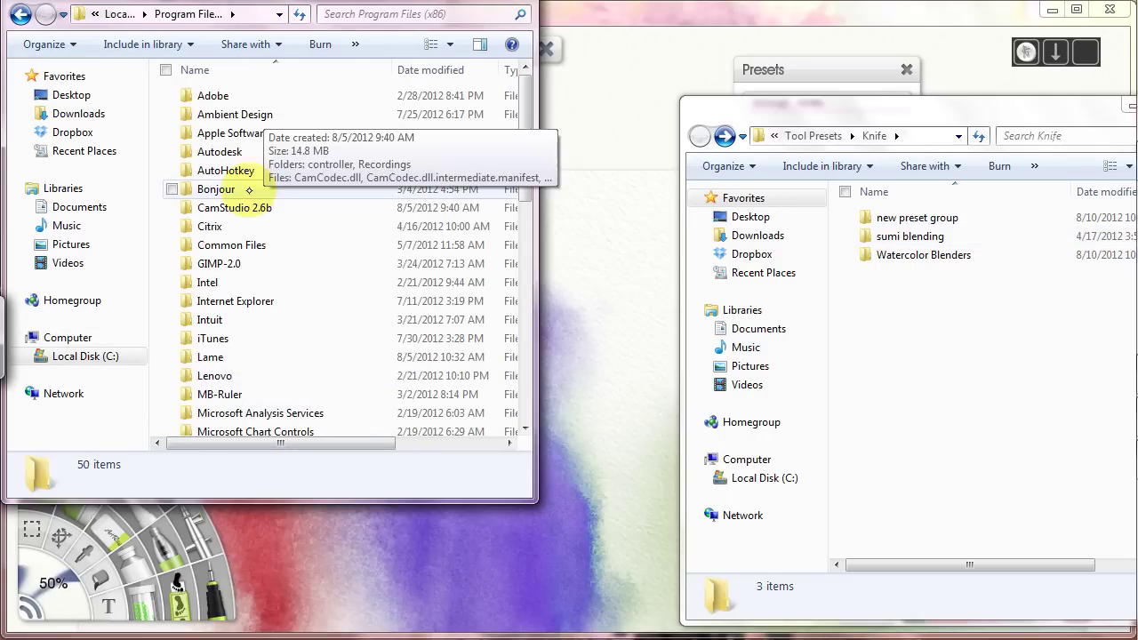
double_click(256, 114)
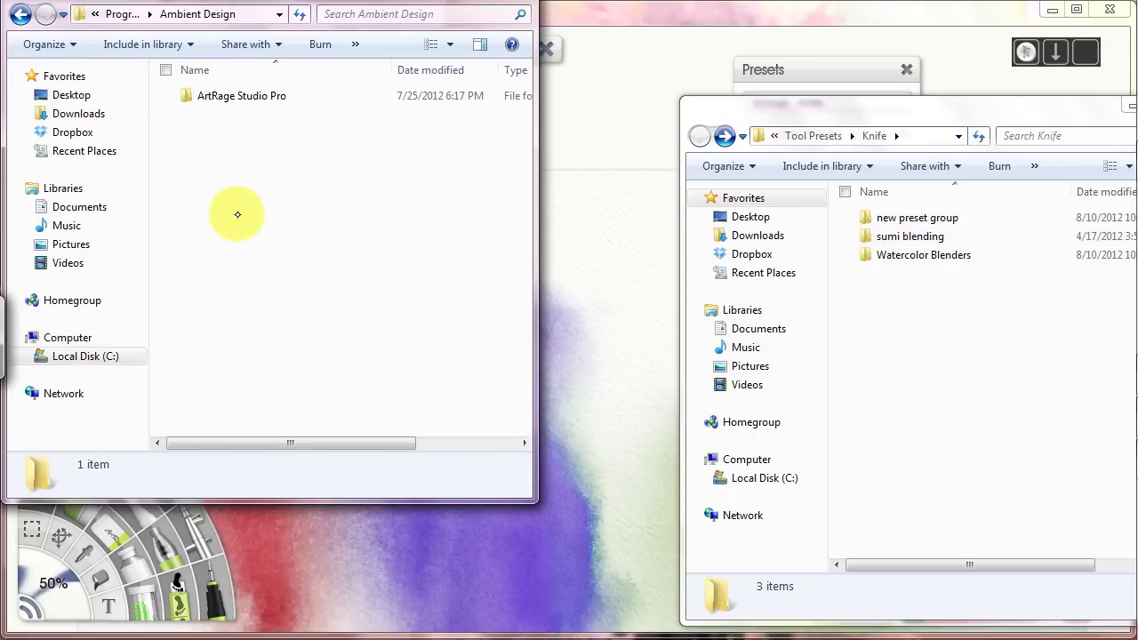
Continue into ArtRage Studio Pro\Resources\Tool Presets\Knife, listing its 13 .prs files
left_click_drag(297, 11, 310, 121)
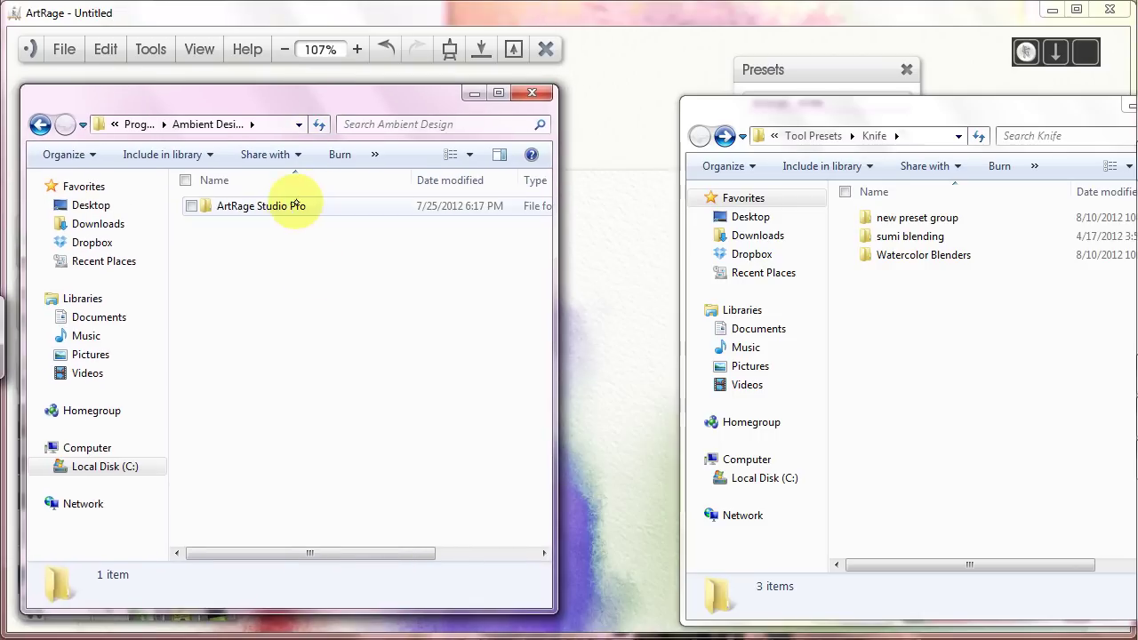
double_click(288, 208)
double_click(240, 224)
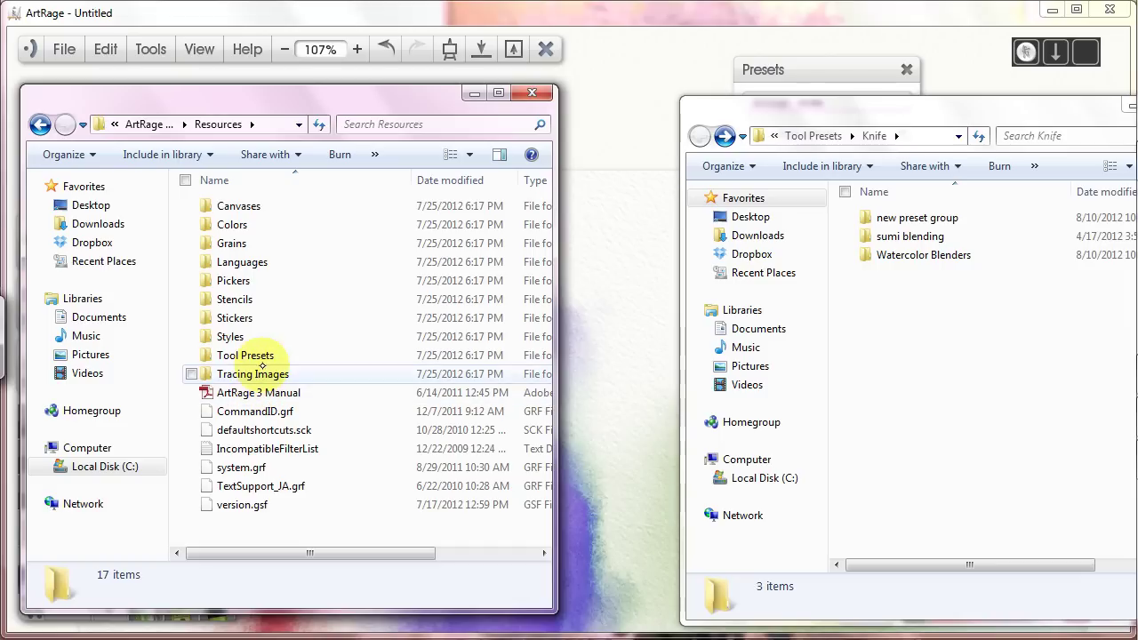
double_click(253, 356)
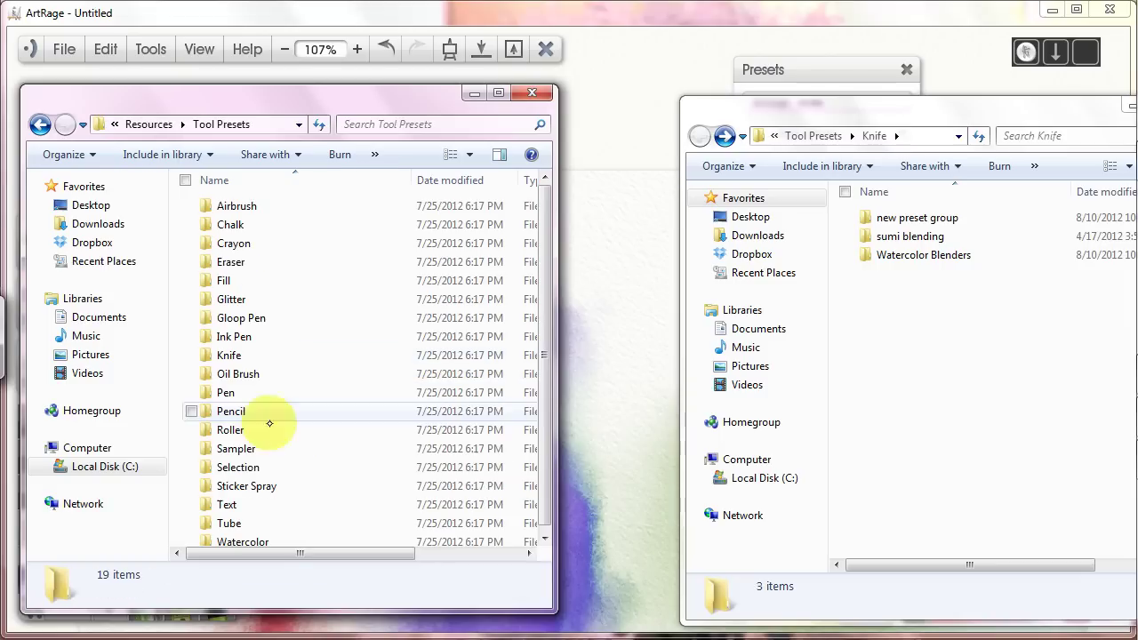
double_click(229, 354)
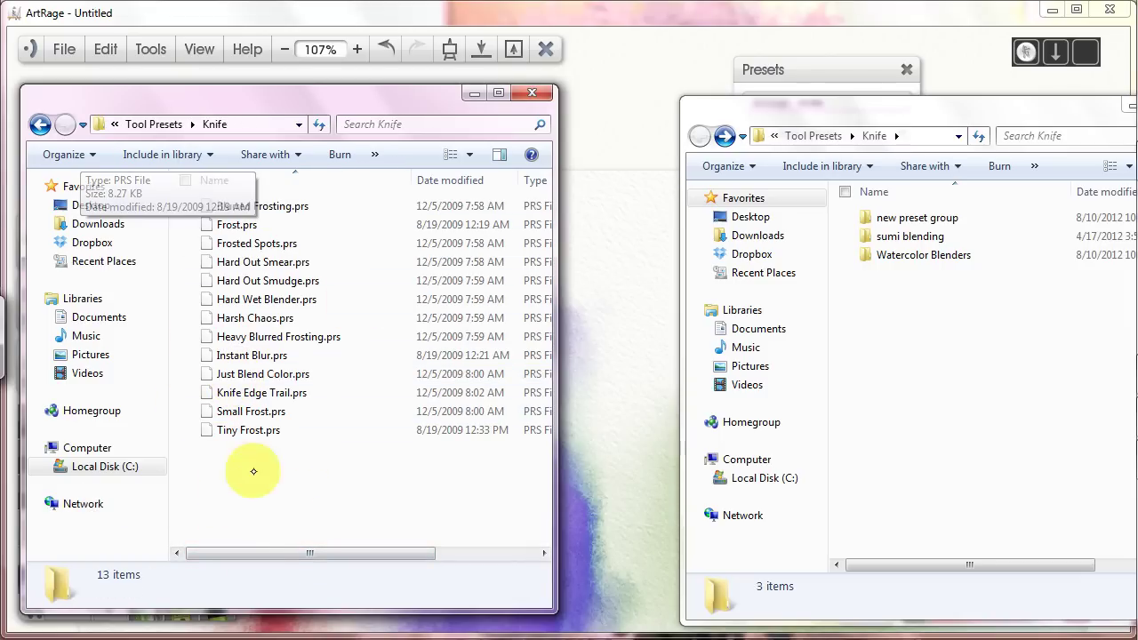
left_click_drag(943, 114, 879, 93)
Open the empty new preset group folder and select Hard Wet Blender.prs after failed drag attempts
double_click(770, 197)
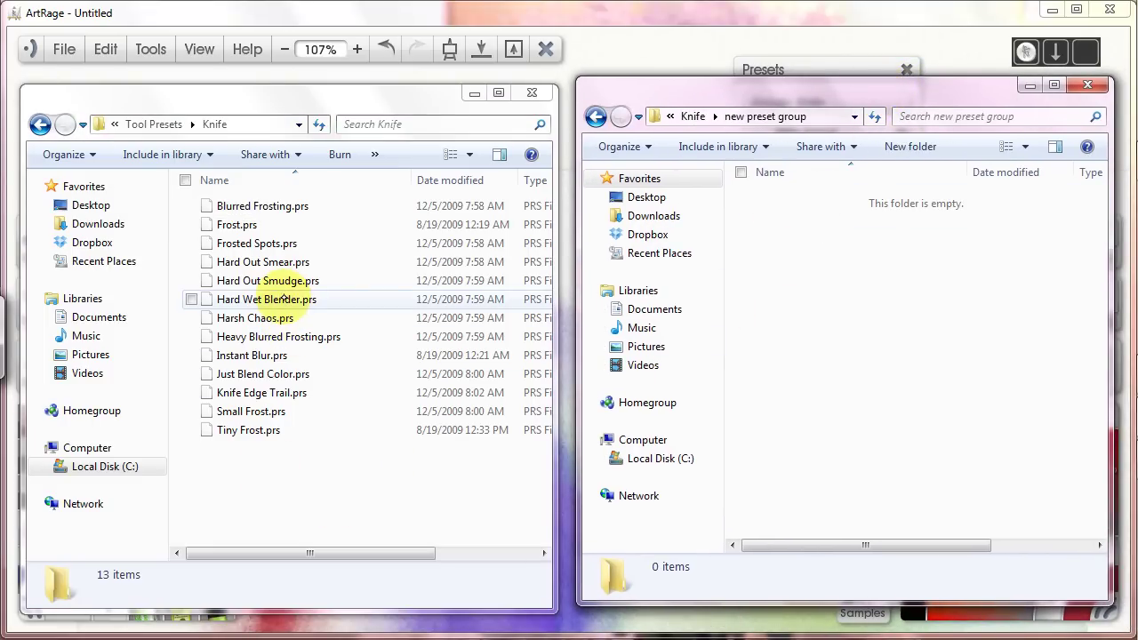
left_click_drag(279, 300, 406, 433)
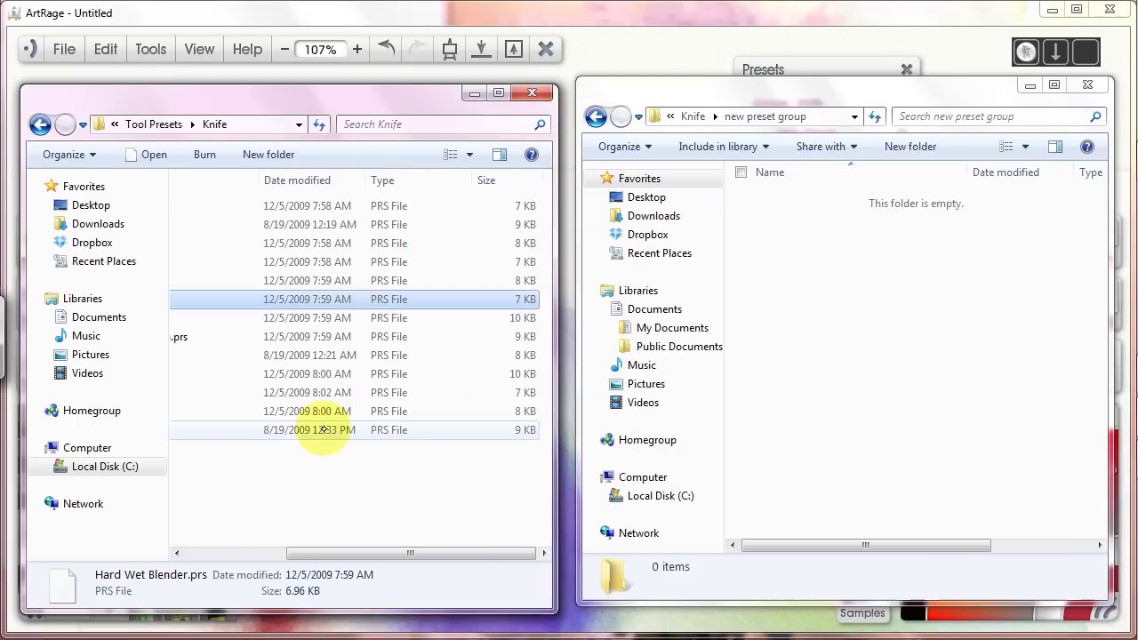
left_click_drag(304, 552, 189, 552)
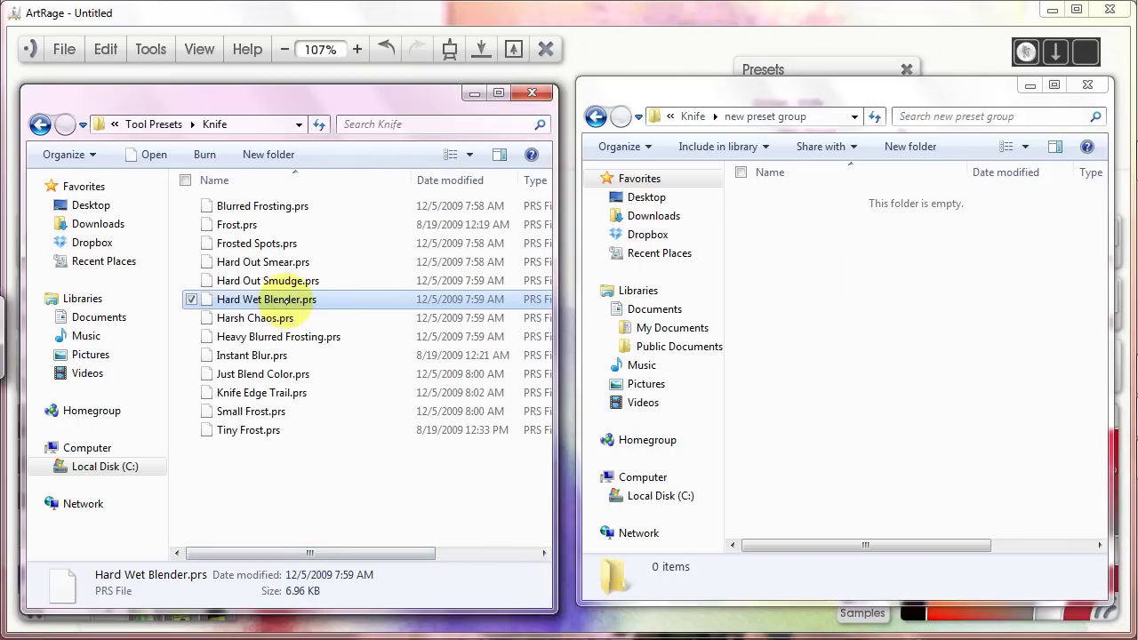
right_click(292, 308)
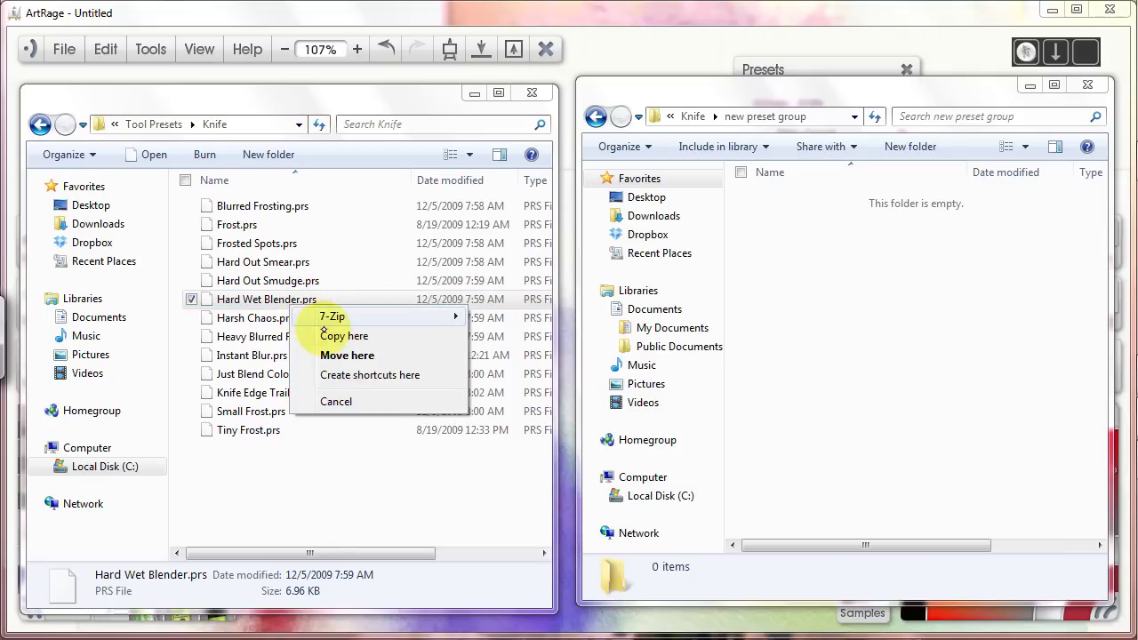
left_click(268, 315)
right_click(293, 307)
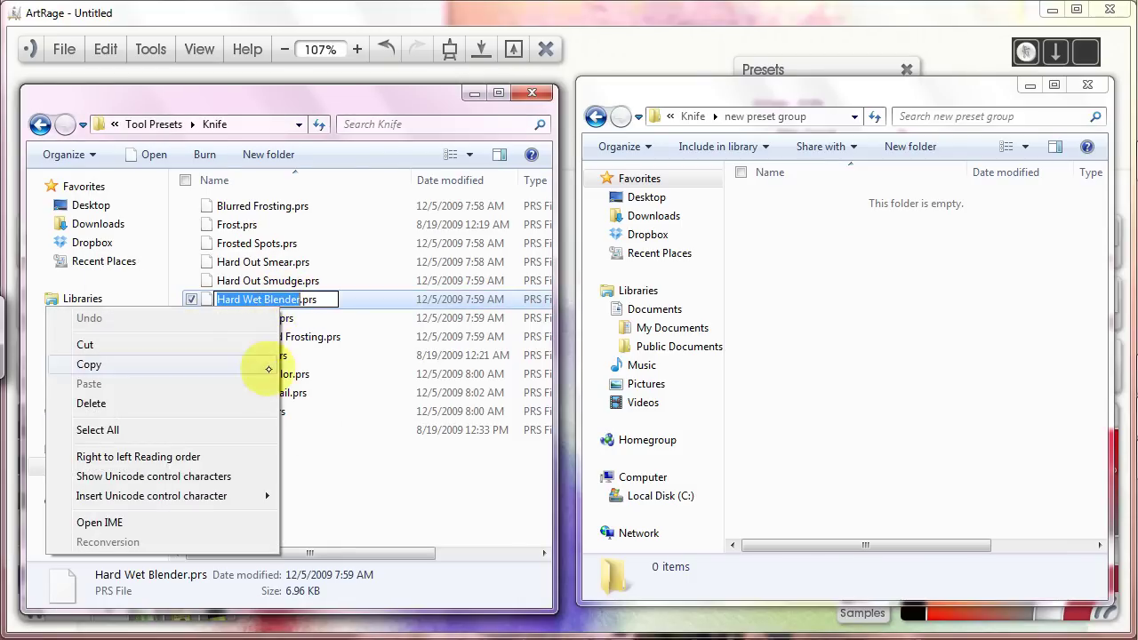
left_click(342, 453)
right_click(284, 305)
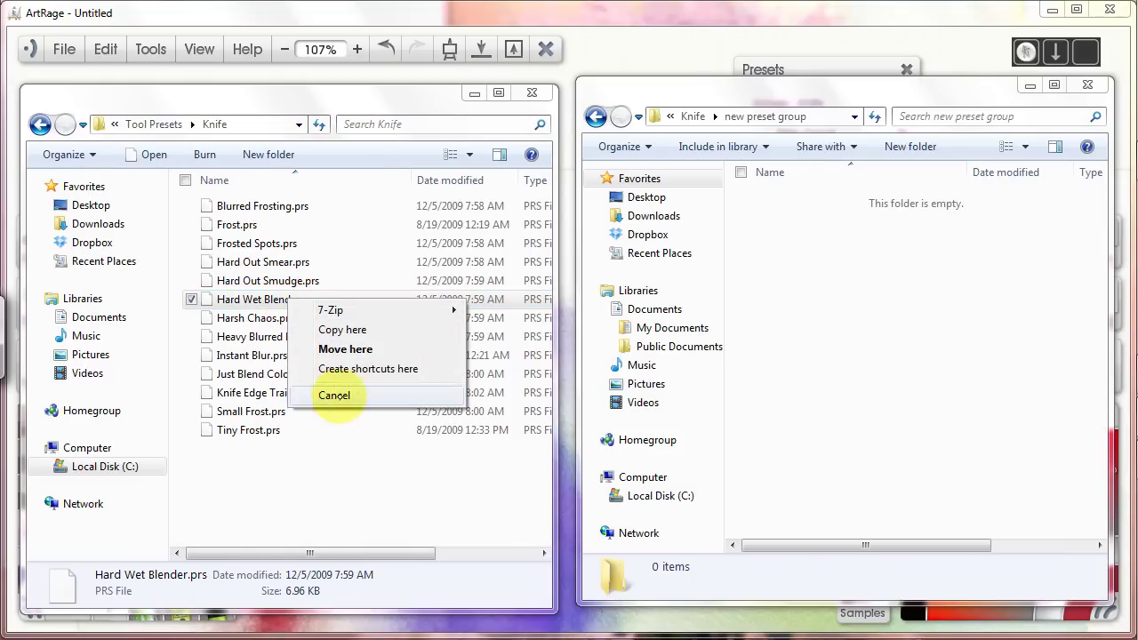
left_click(329, 475)
left_click(253, 412)
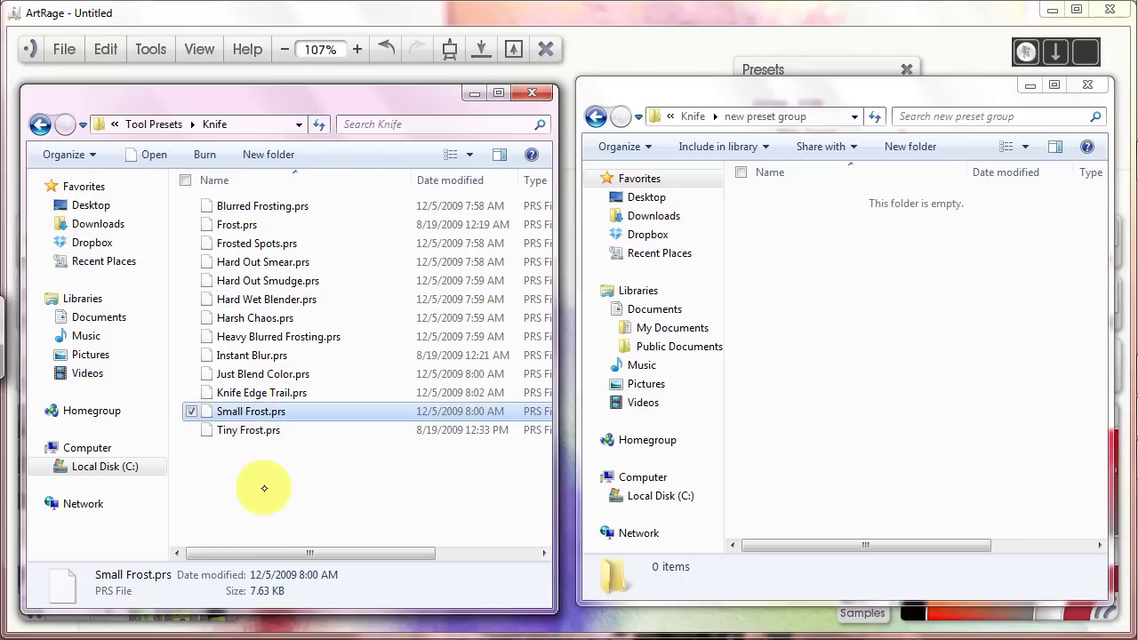
left_click(266, 480)
left_click(276, 300)
Copy Hard Wet Blender.prs and paste it into the new preset group folder
right_click(279, 300)
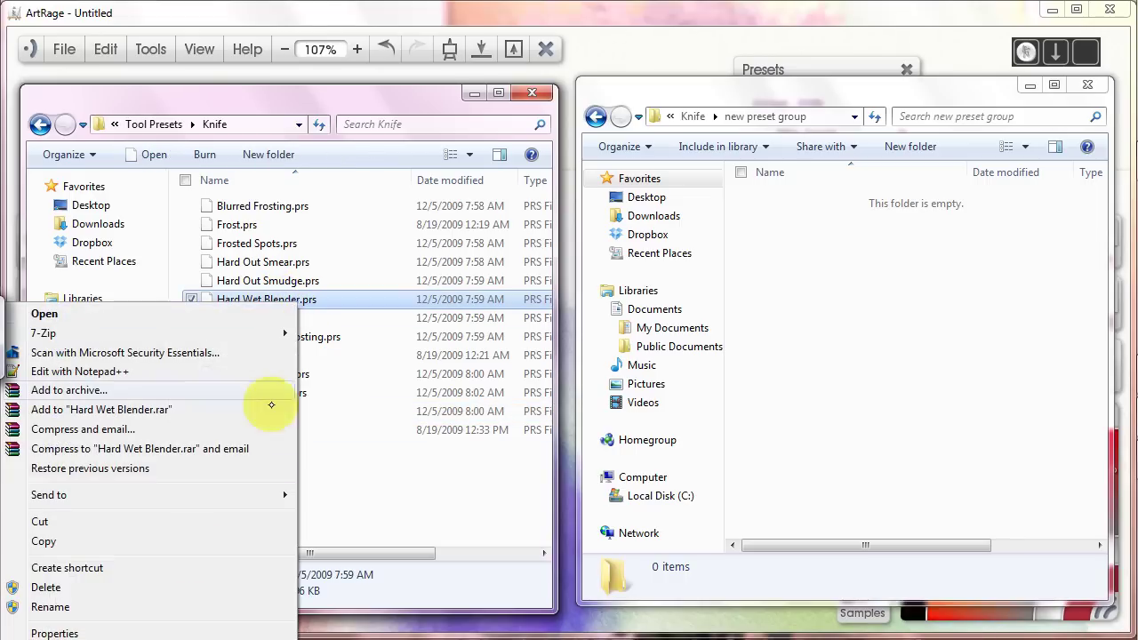
left_click(144, 544)
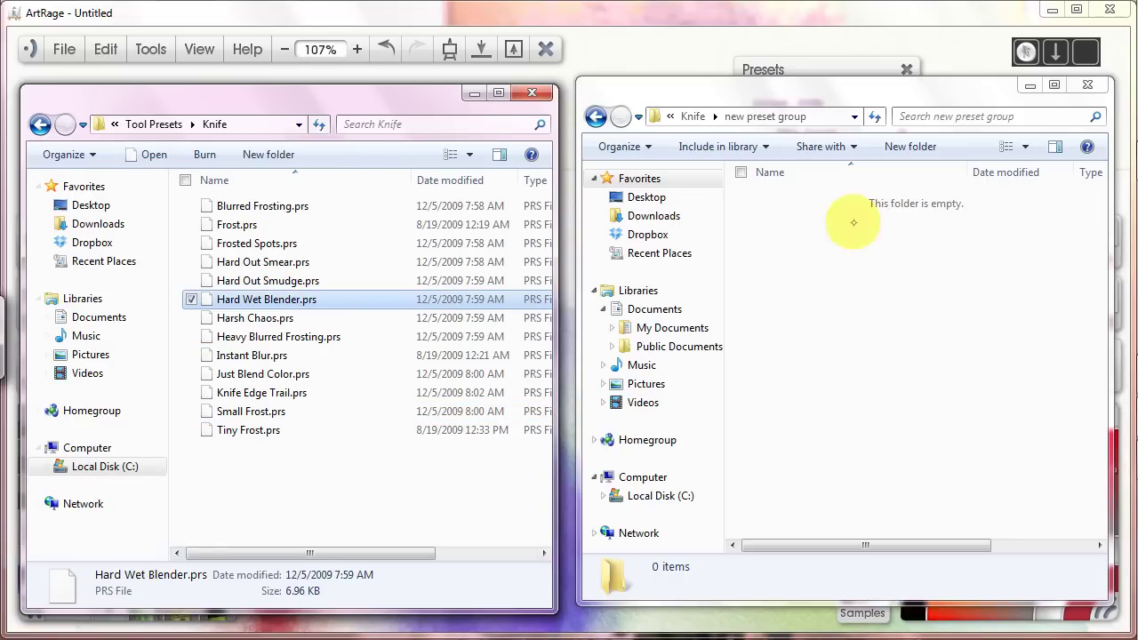
right_click(809, 287)
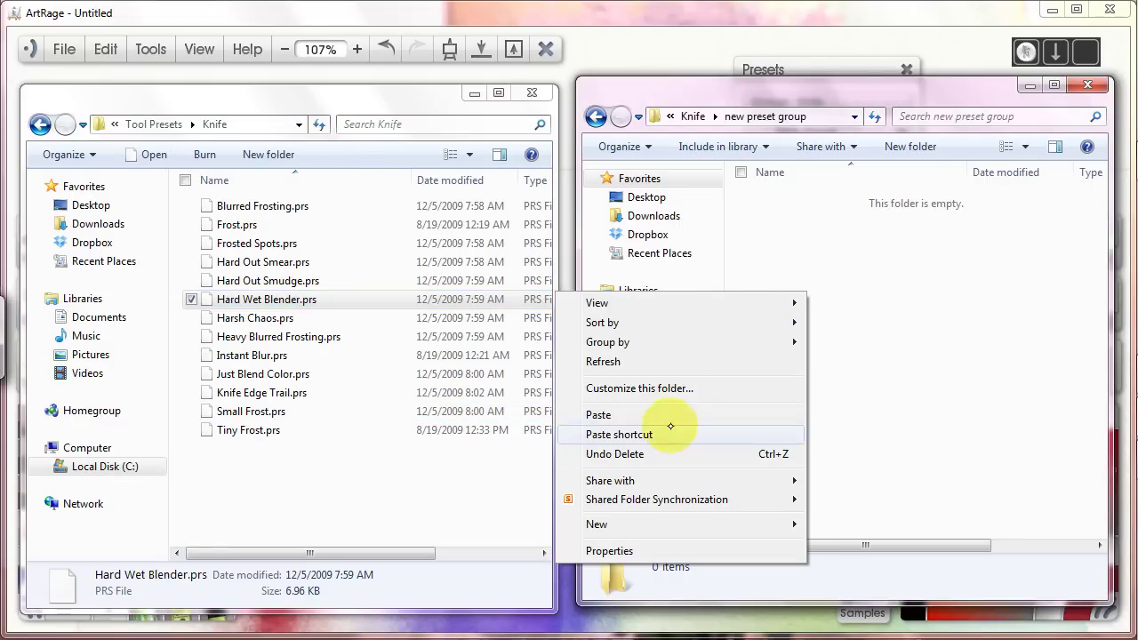
left_click(672, 423)
left_click(850, 250)
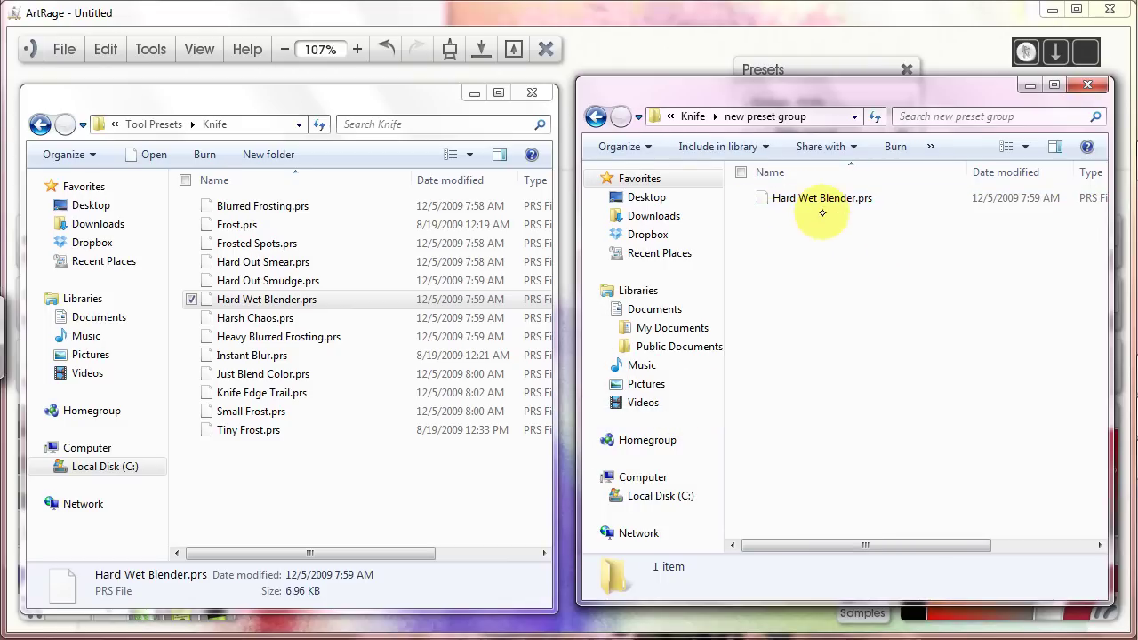
right_click(783, 297)
left_click(803, 254)
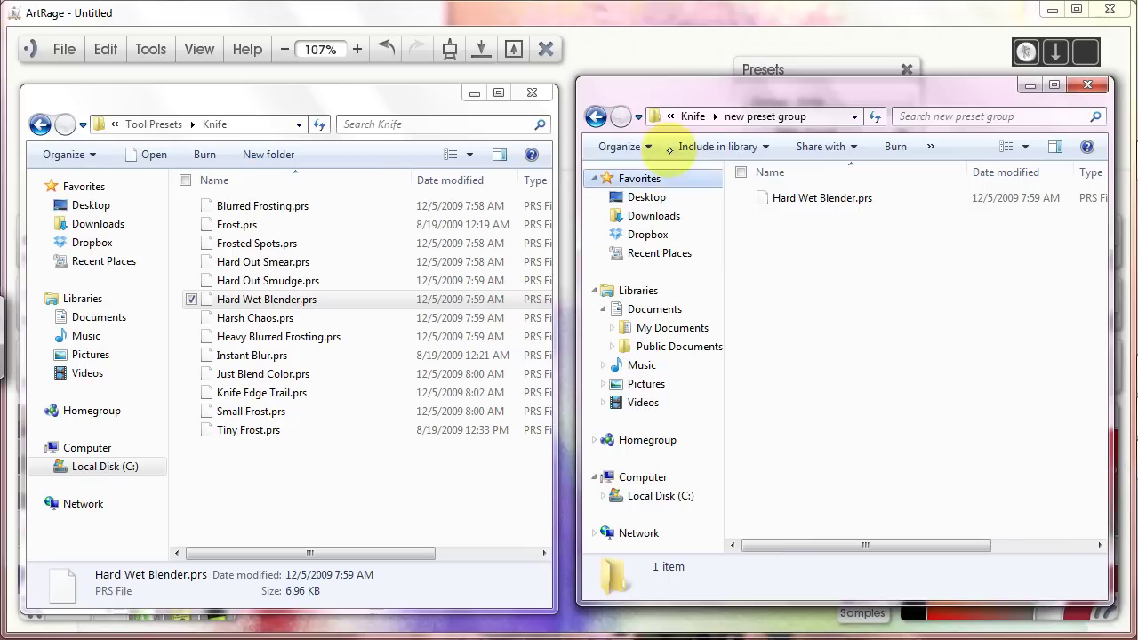
left_click(792, 221)
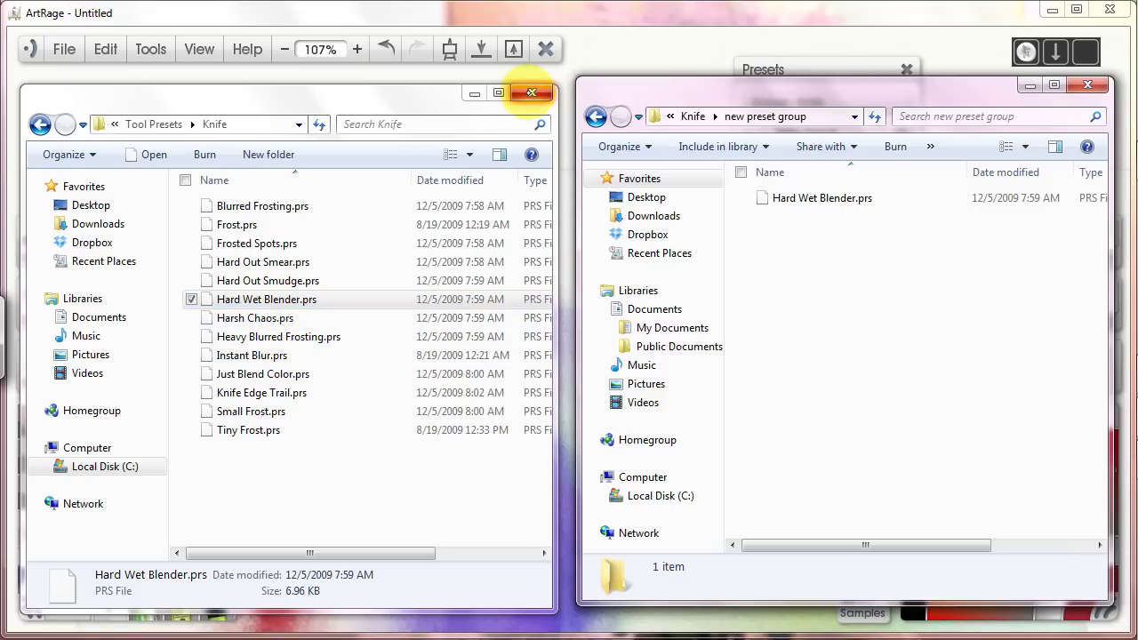
Close both the Knife and new preset group Explorer windows
left_click(532, 92)
left_click_drag(1038, 97, 750, 140)
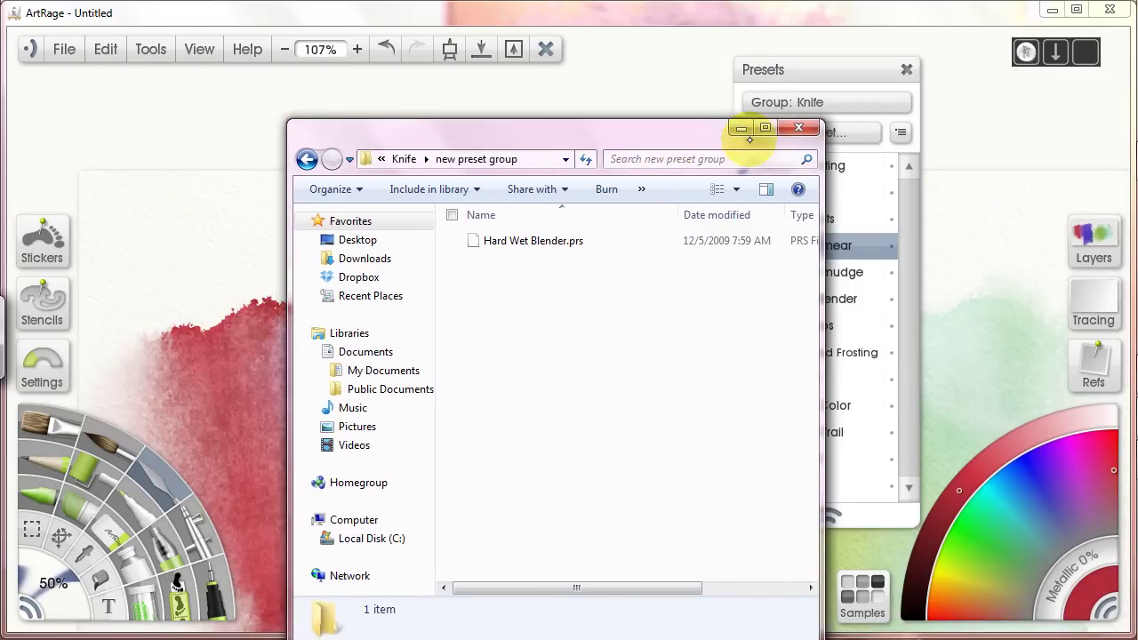
left_click(799, 128)
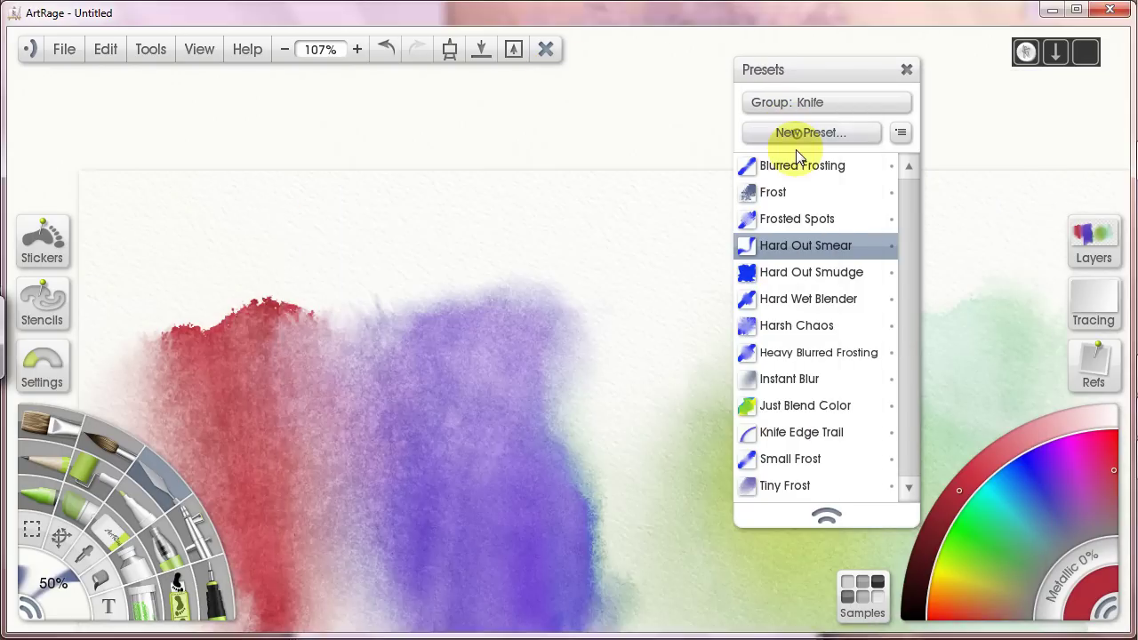
Switch the Presets panel to the Untitled group and close the panel
left_click(905, 105)
left_click(947, 176)
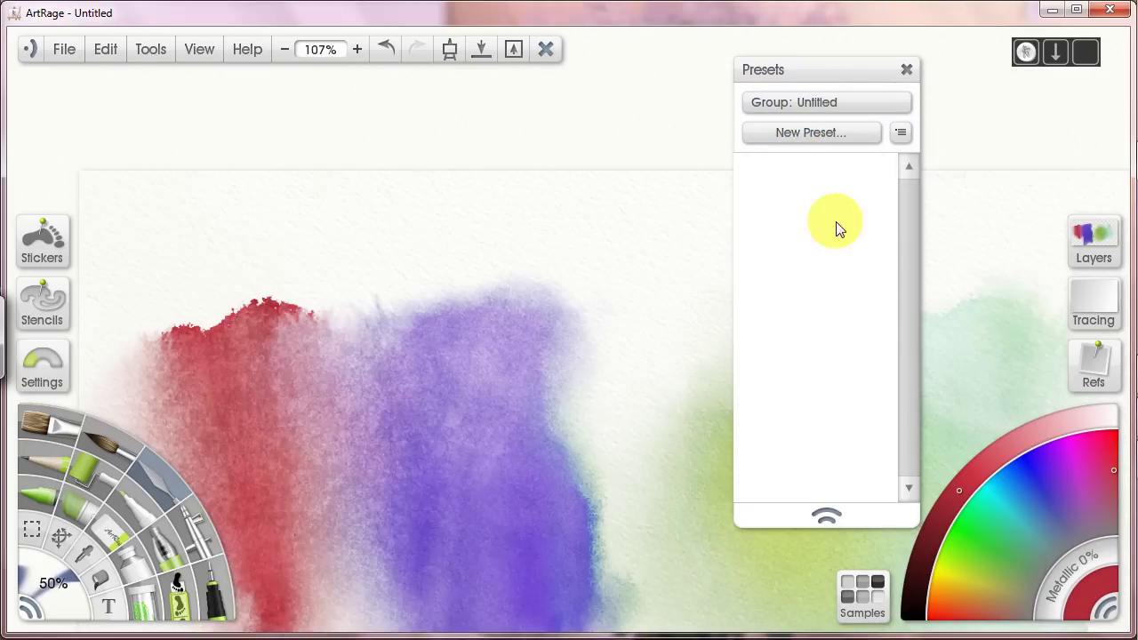
left_click(906, 68)
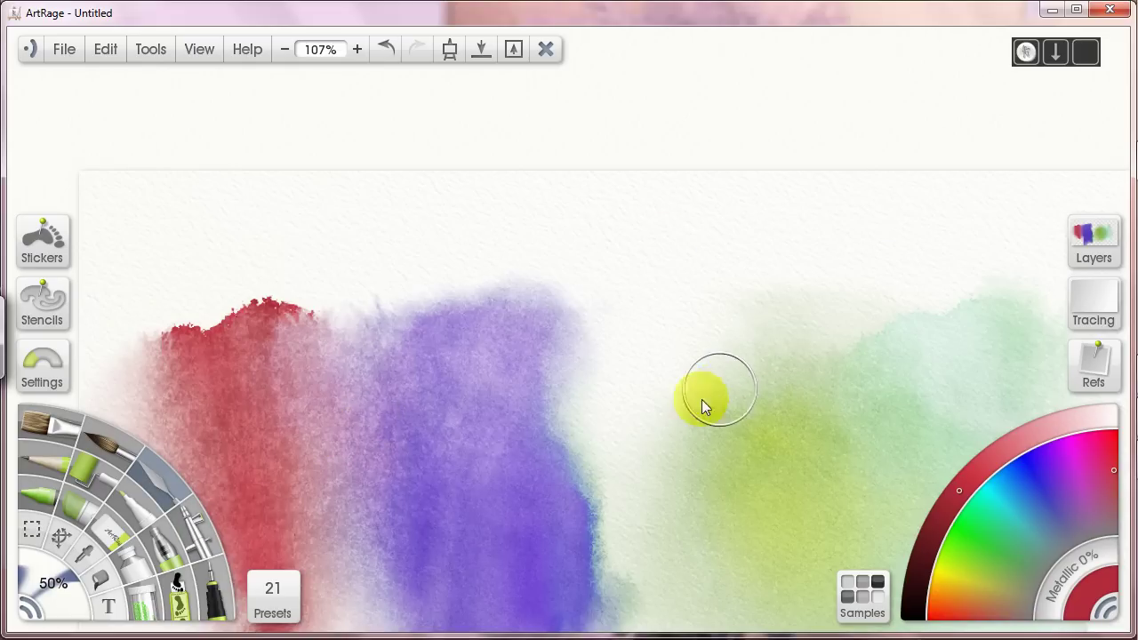
Reopen the Presets panel on the new preset group and drag its bottom edge up to shorten it
left_click(272, 601)
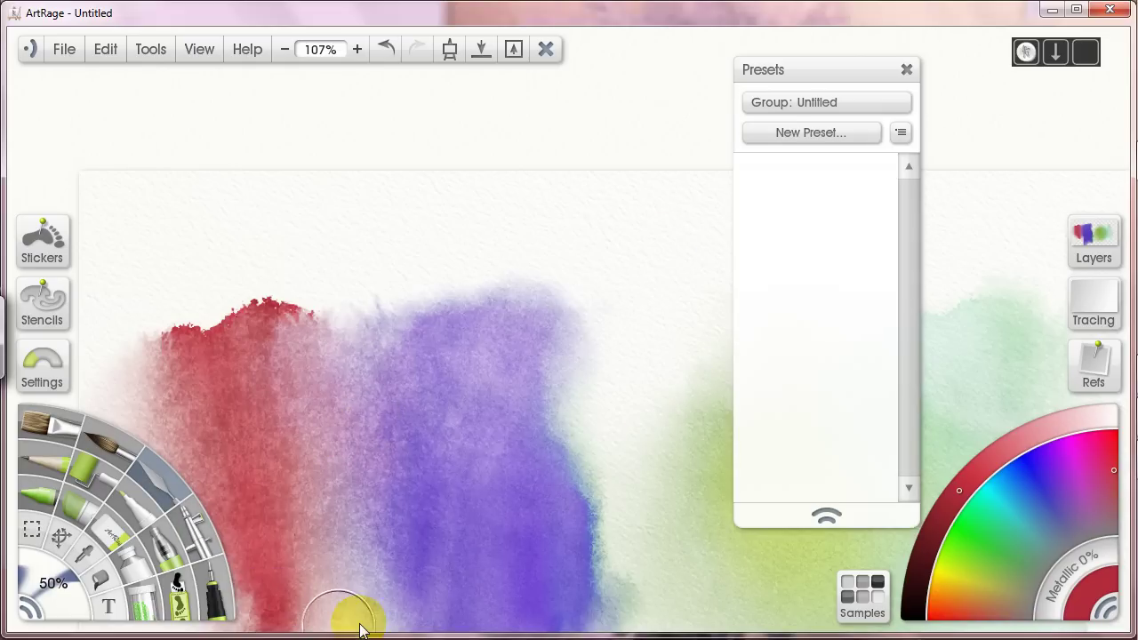
left_click(894, 113)
left_click(938, 114)
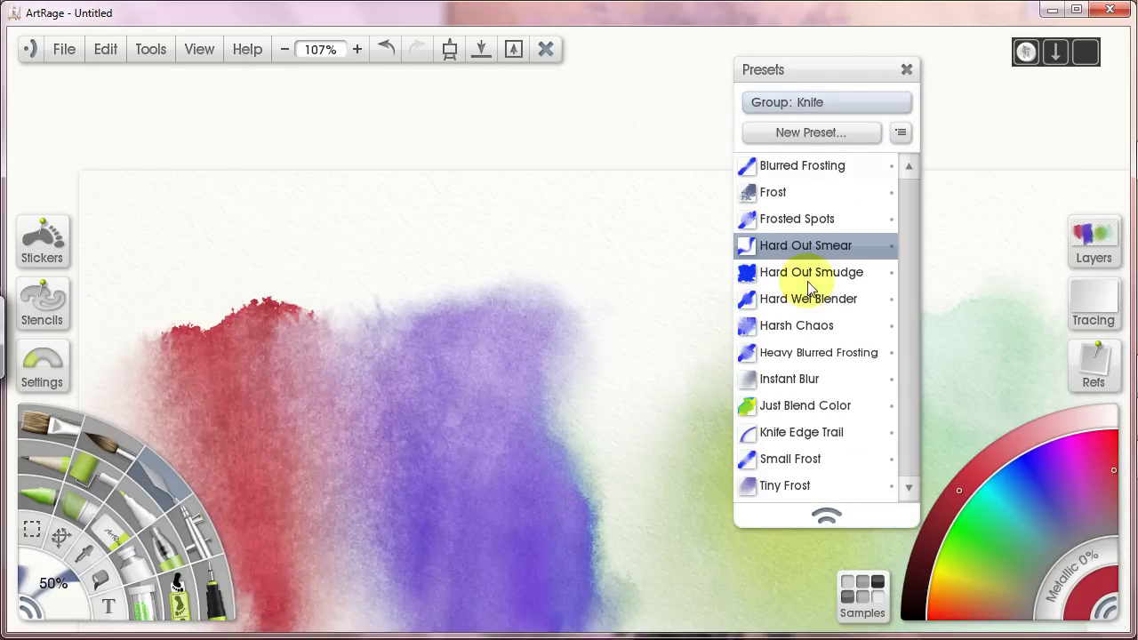
left_click(891, 109)
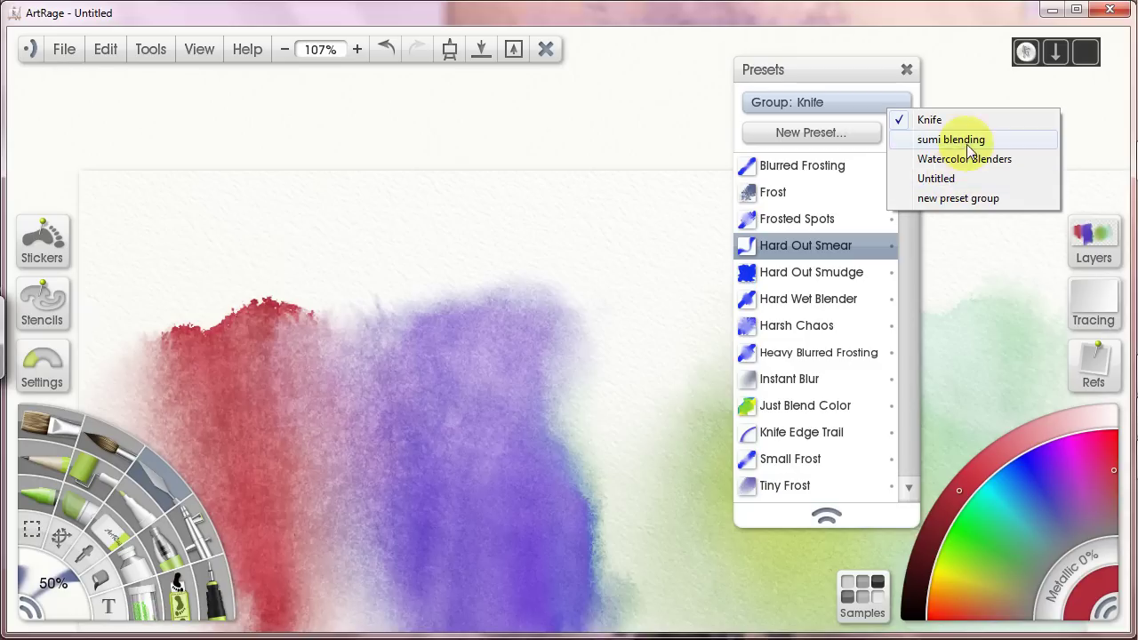
left_click(967, 199)
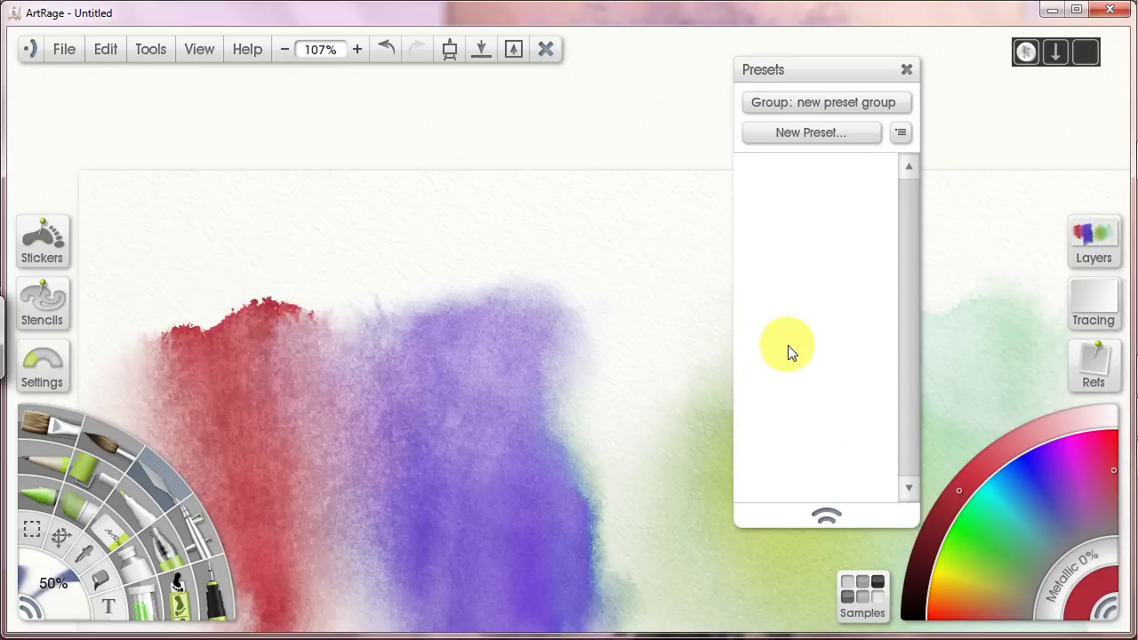
left_click_drag(814, 502, 822, 336)
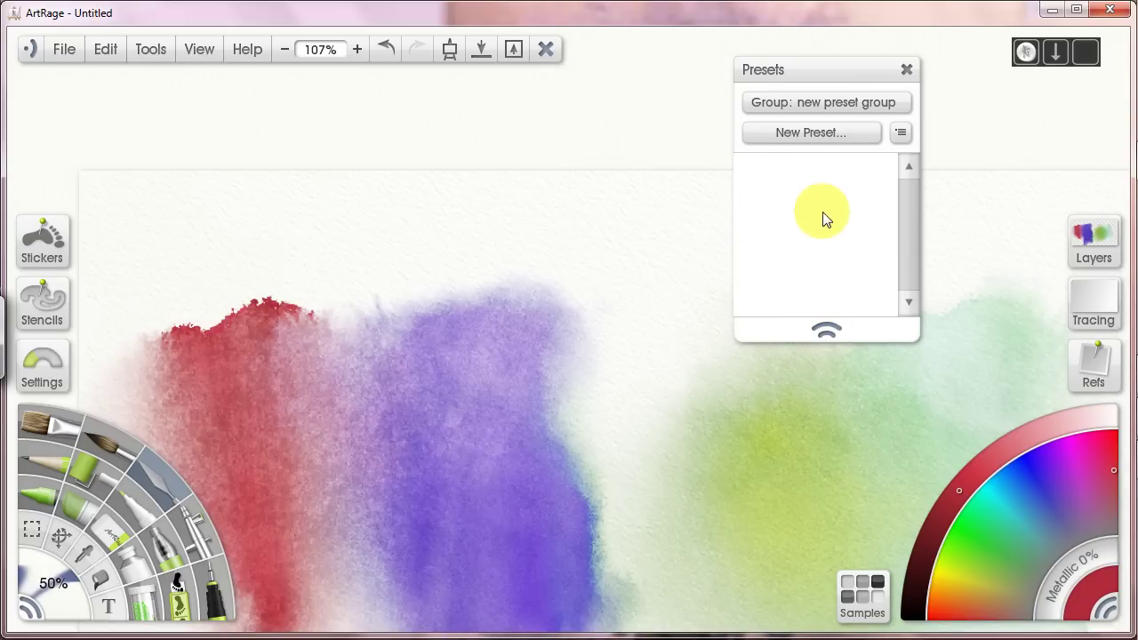
left_click(794, 204)
Show the sumi blending group's three presets (pastel blunt, wc blender, wet mystery) in a slightly shorter panel
left_click(894, 105)
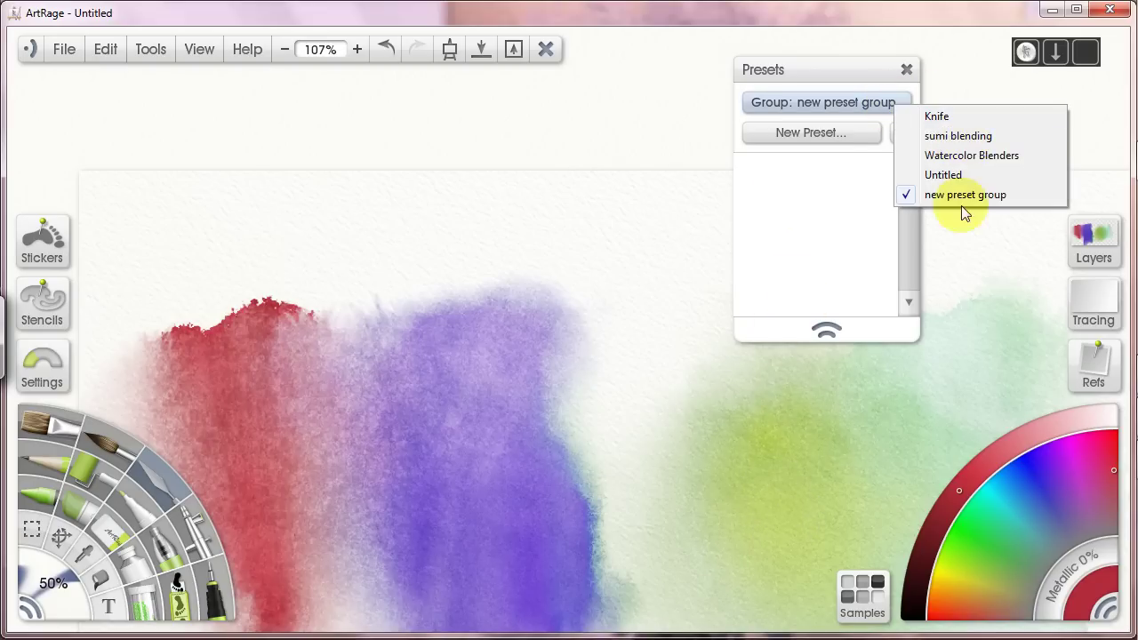
left_click(978, 141)
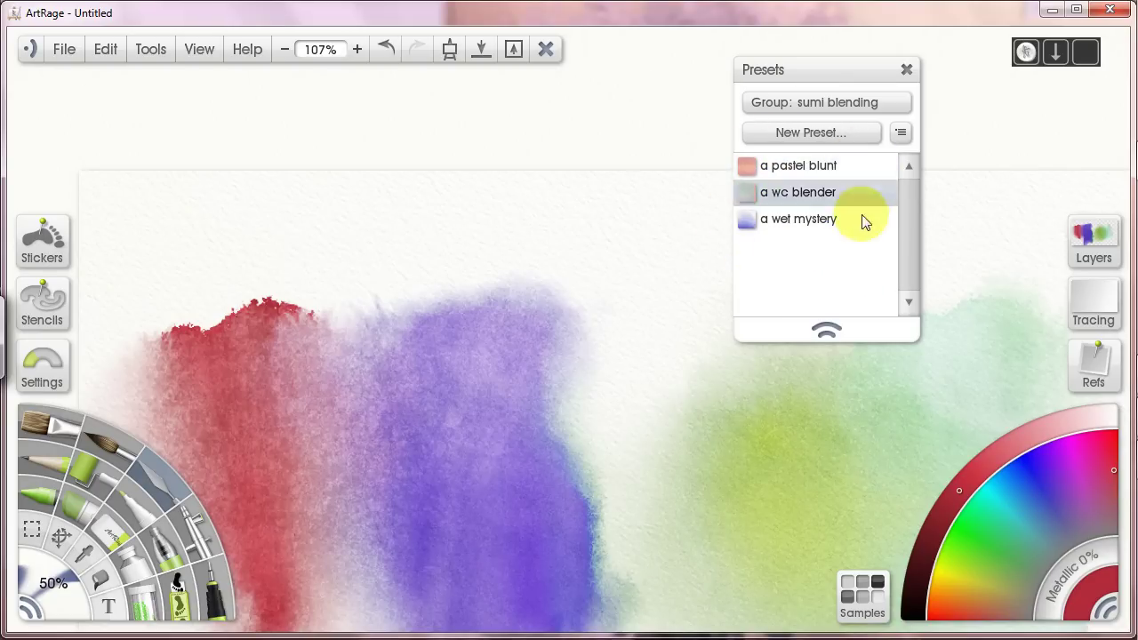
left_click(719, 216)
left_click(717, 189)
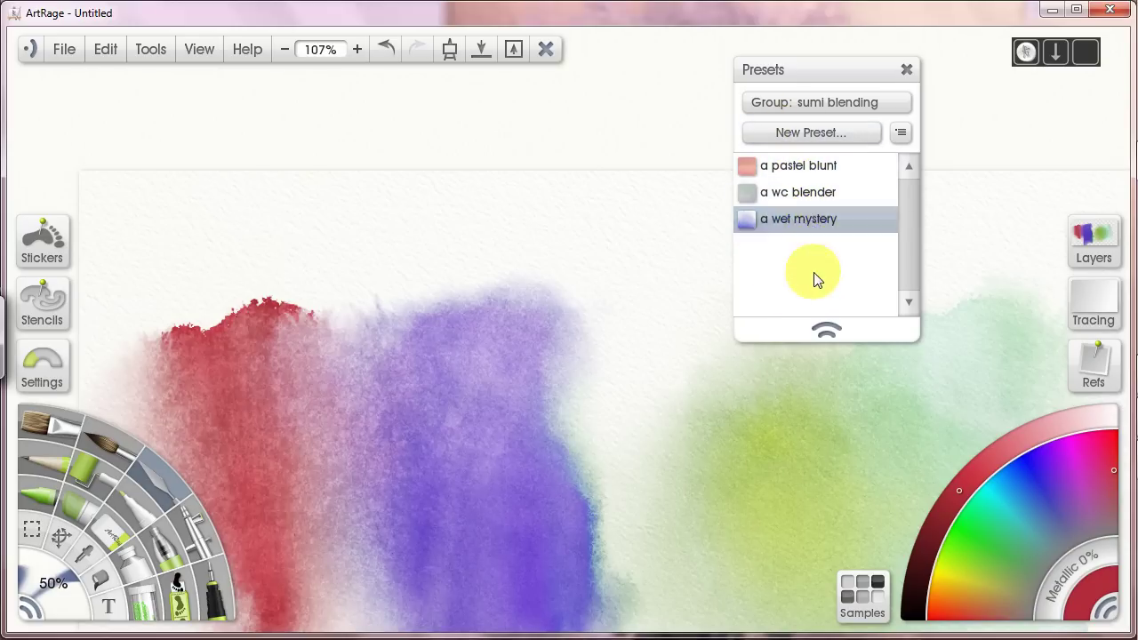
mouse_move(829, 330)
left_mouse_down()
mouse_move(826, 294)
mouse_move(828, 312)
left_mouse_up()
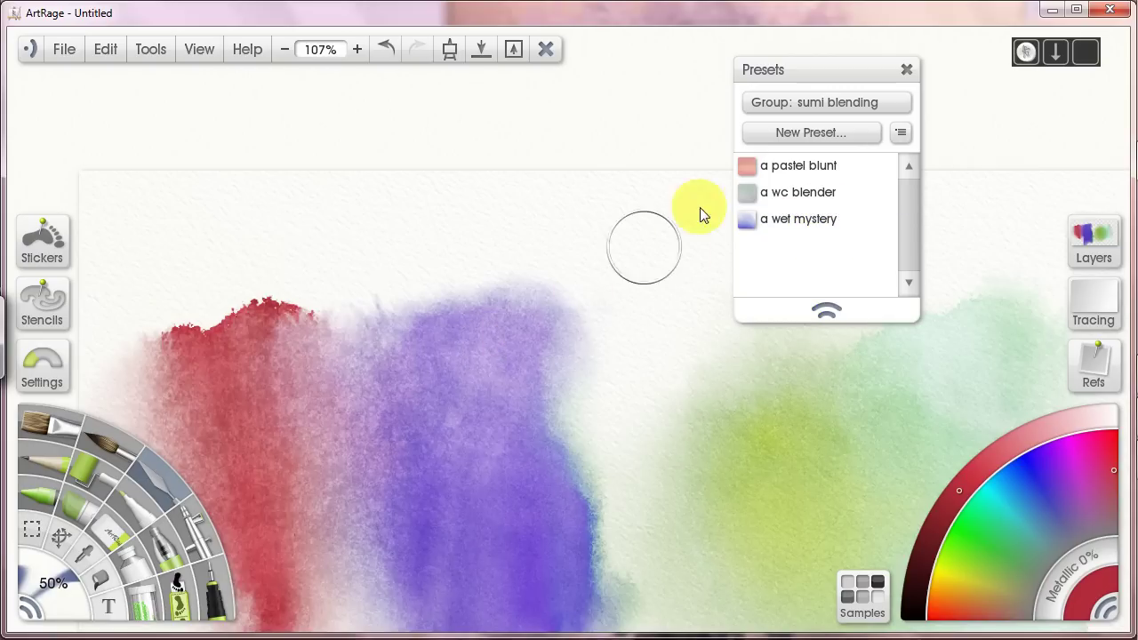
Return the Presets panel to the Knife group, lengthen it, then close it
left_click(849, 105)
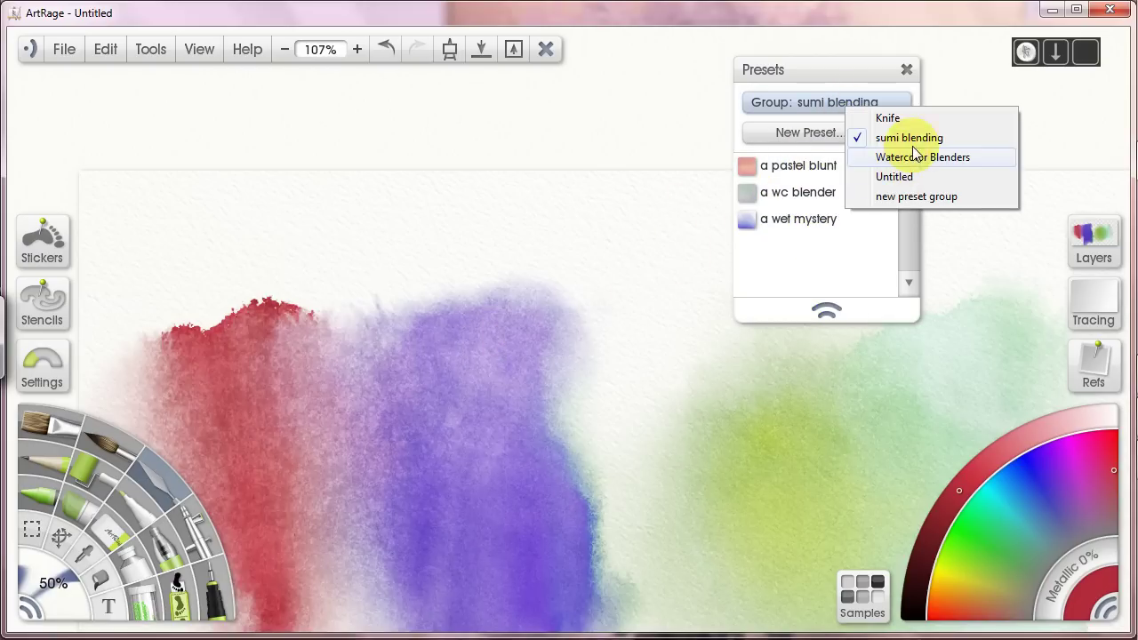
left_click(890, 117)
mouse_move(826, 310)
left_mouse_down()
mouse_move(827, 416)
mouse_move(796, 422)
mouse_move(829, 476)
left_mouse_up()
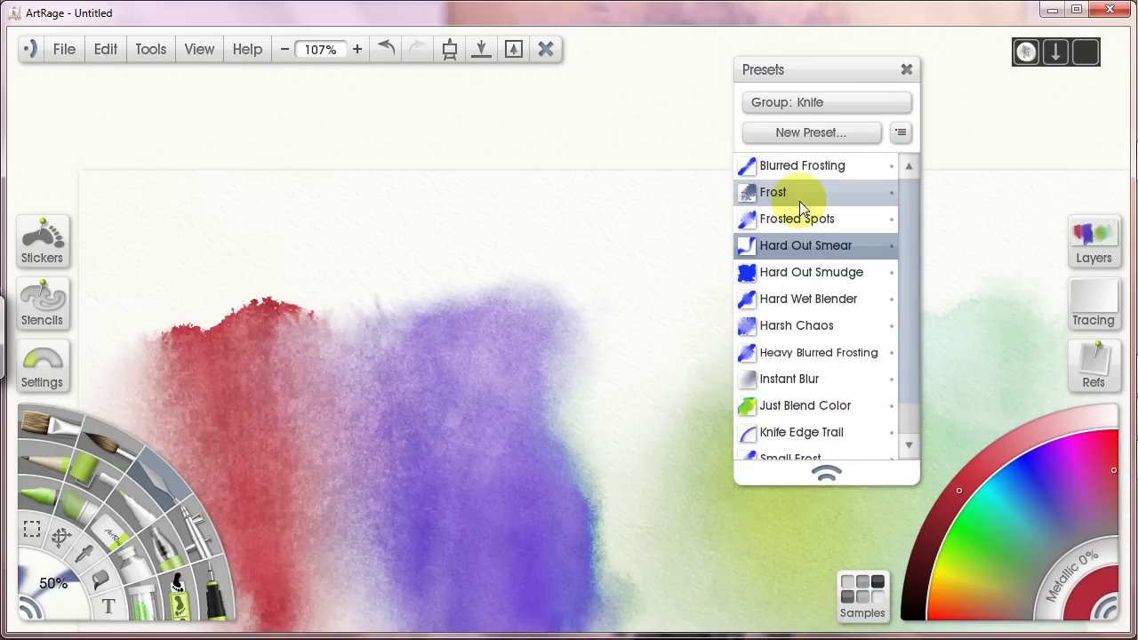
left_click(934, 227)
left_click(375, 356)
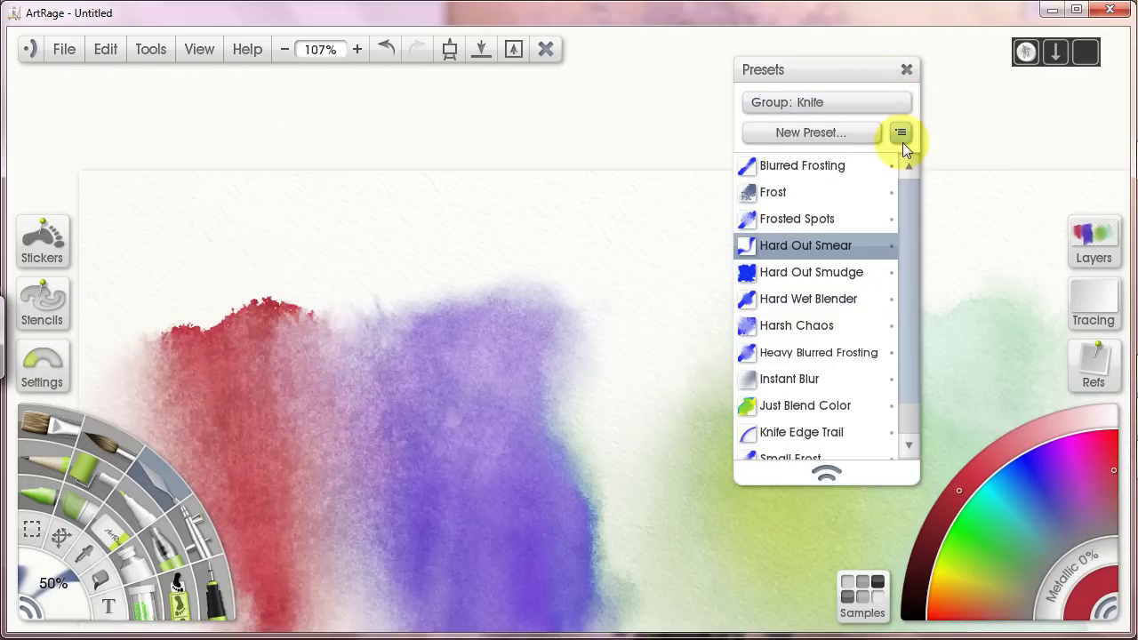
left_click(894, 101)
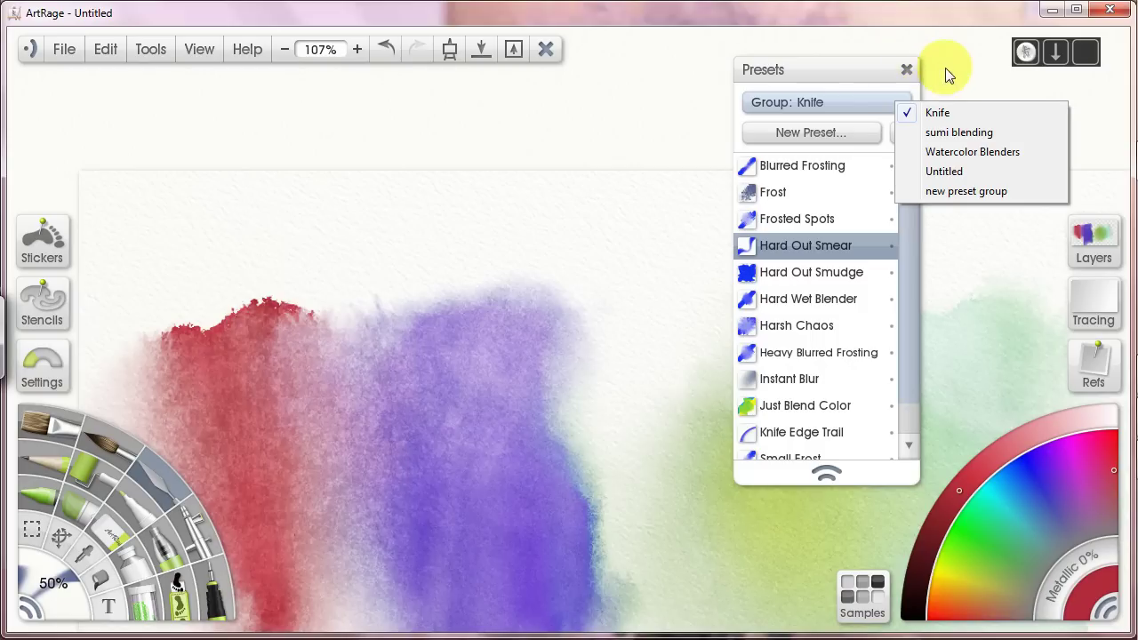
left_click(907, 70)
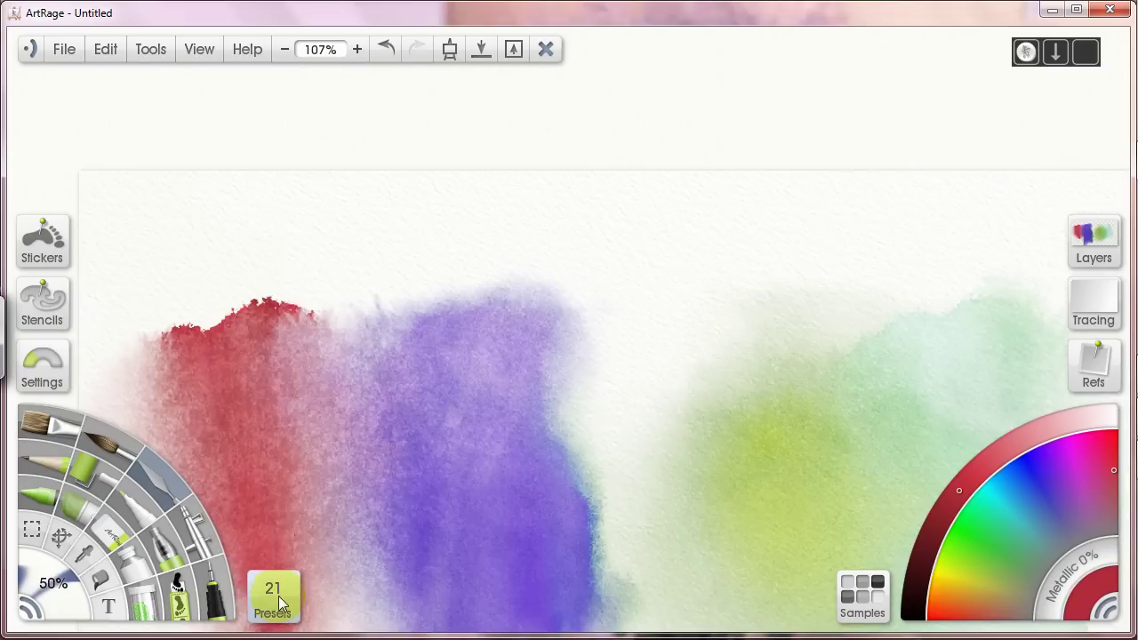
Smear a soft red streak upward from the top edge of the red wash
mouse_move(399, 391)
left_mouse_down()
mouse_move(559, 409)
mouse_move(637, 355)
left_mouse_up()
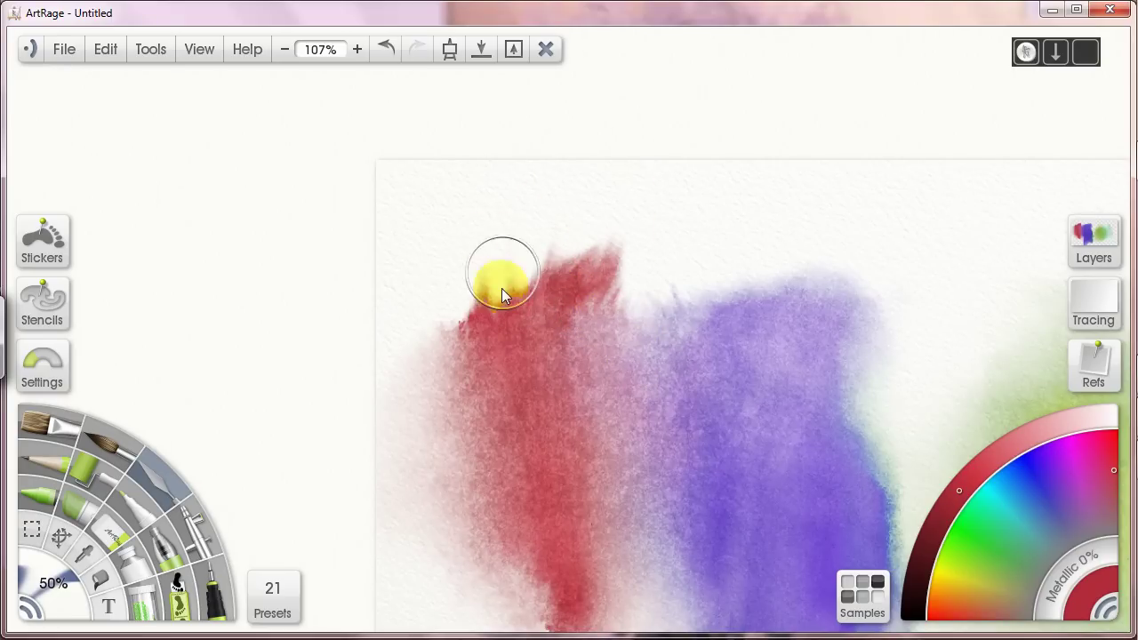
left_click_drag(504, 313, 518, 307)
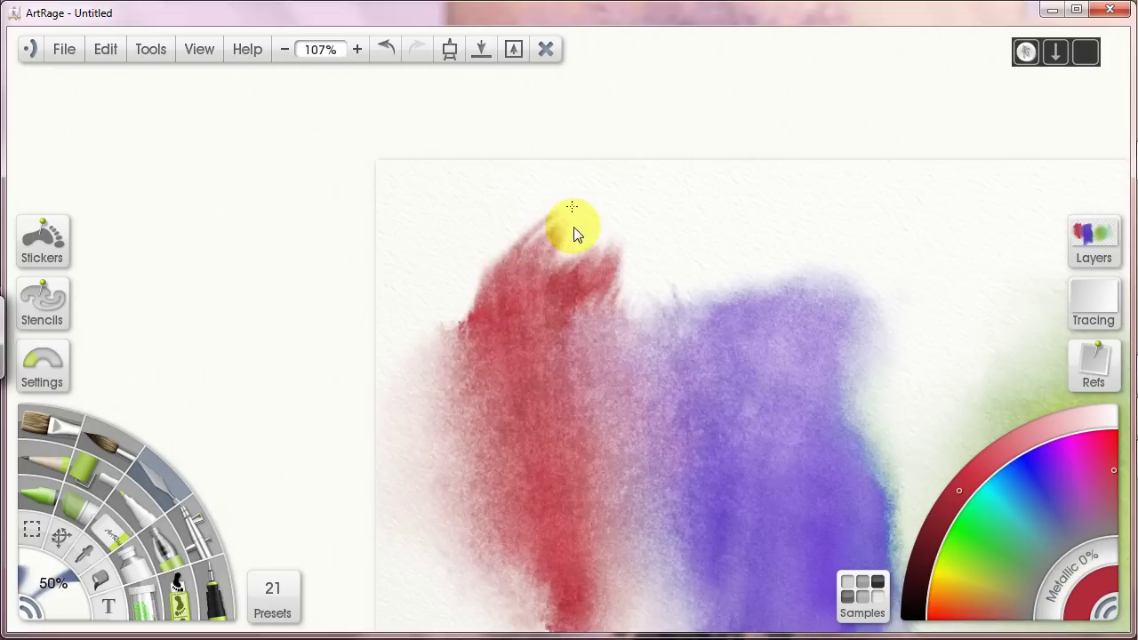